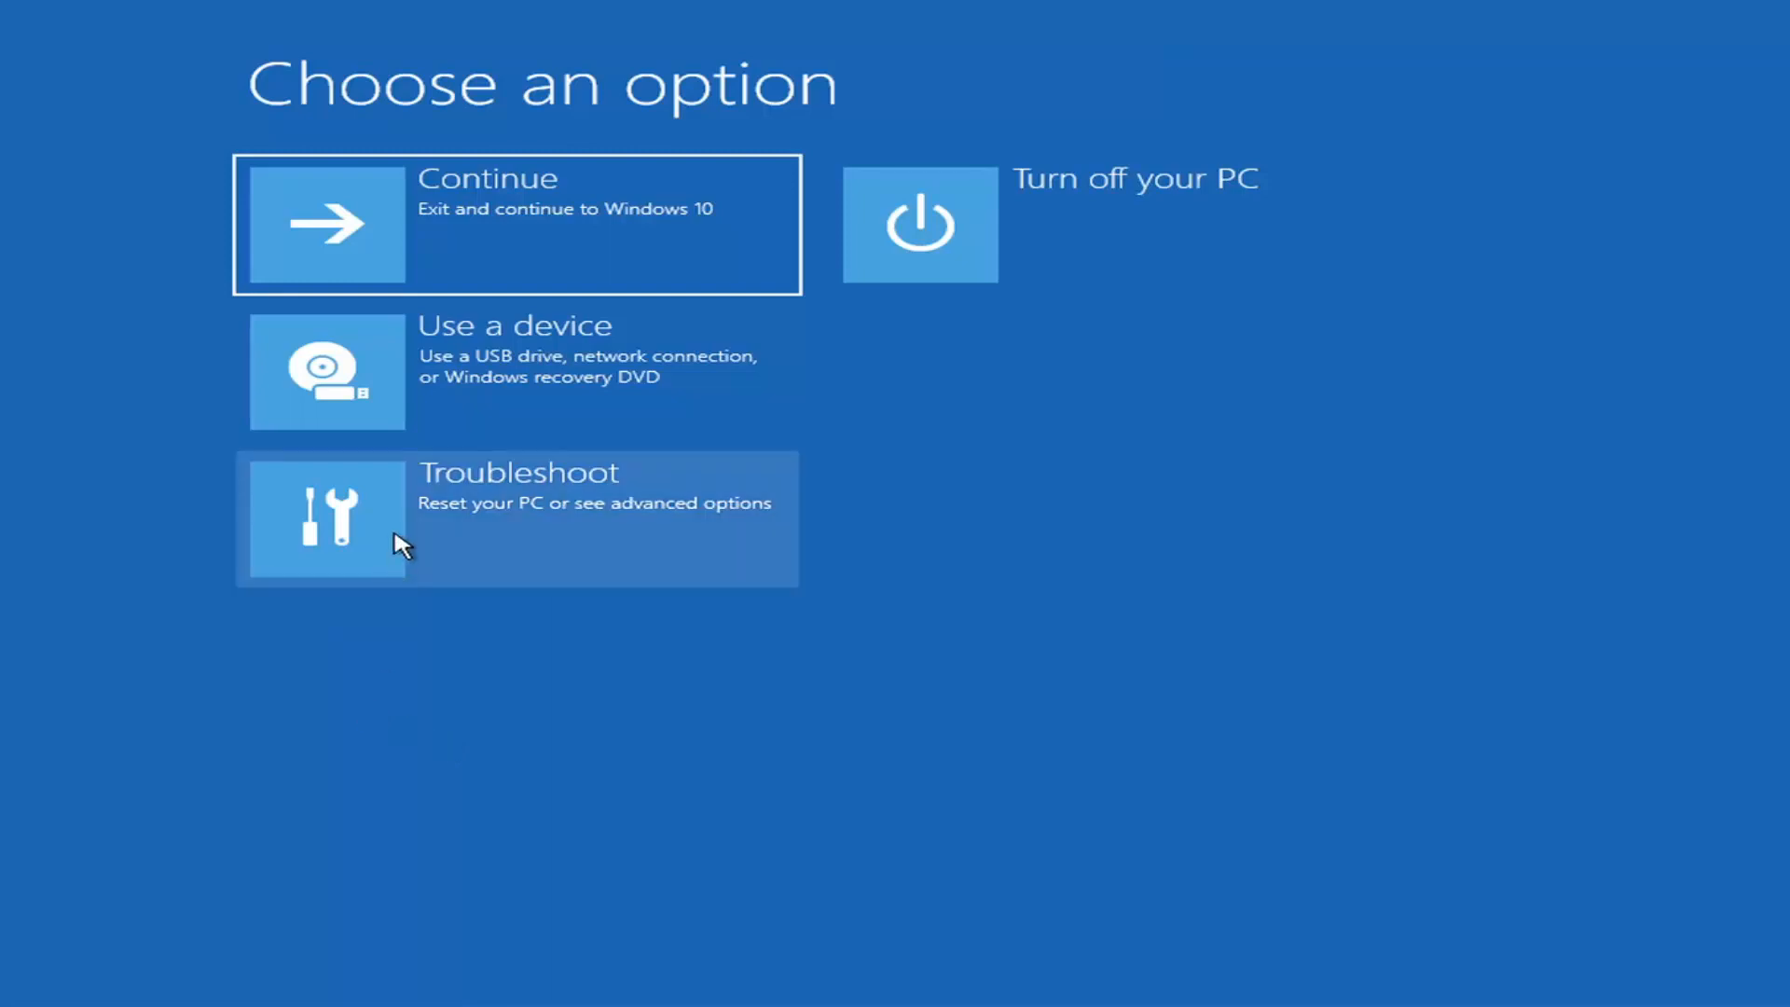
# Step: Run Startup Repair from the advanced troubleshooting options, and return to the recovery options when it ends
pyautogui.click(664, 518)
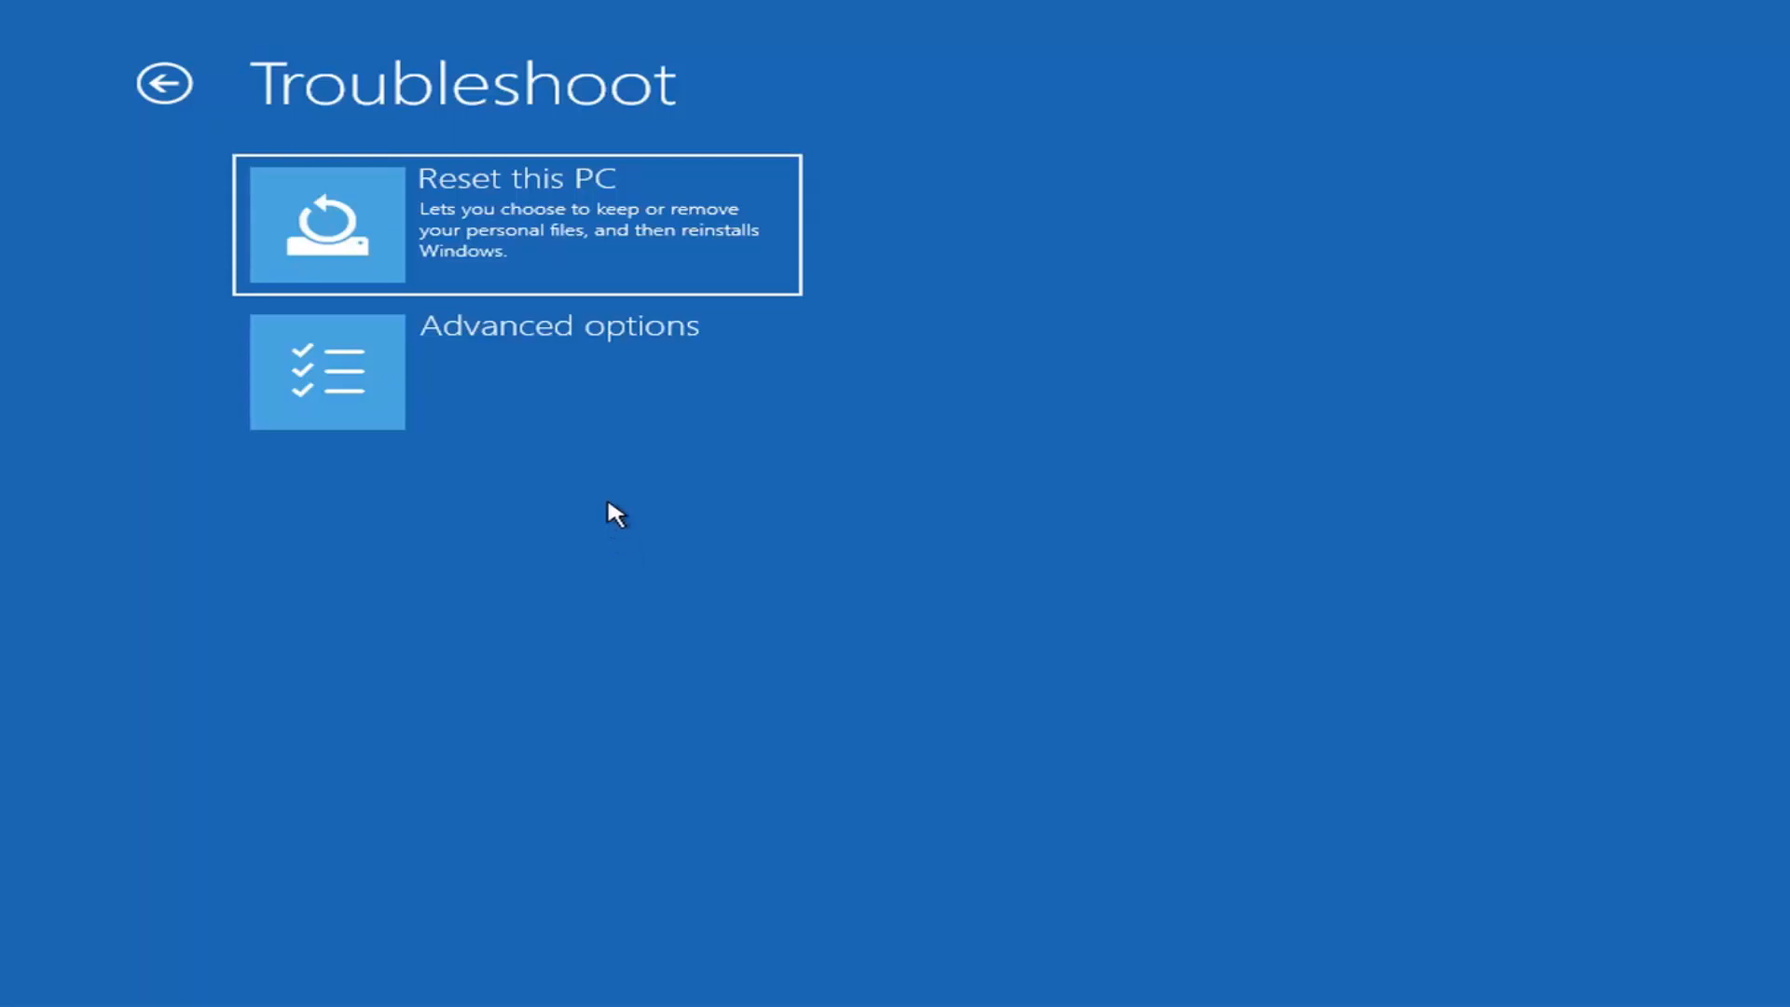
pyautogui.click(567, 381)
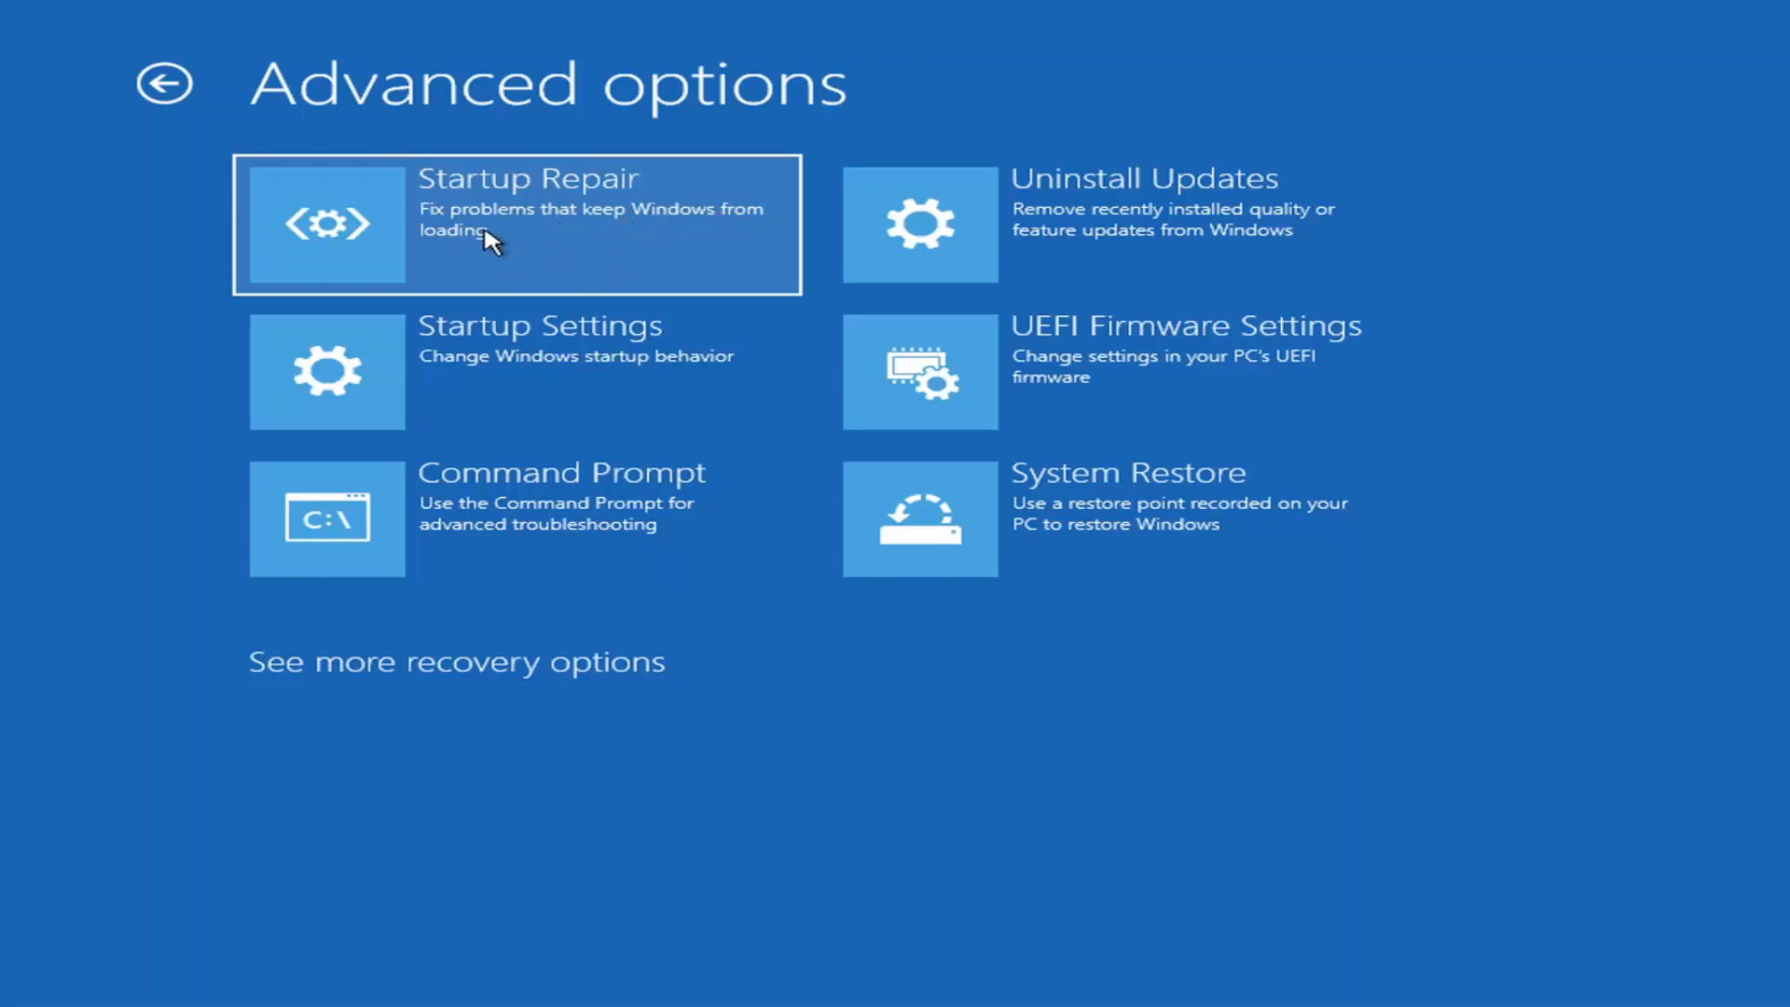
pyautogui.click(503, 244)
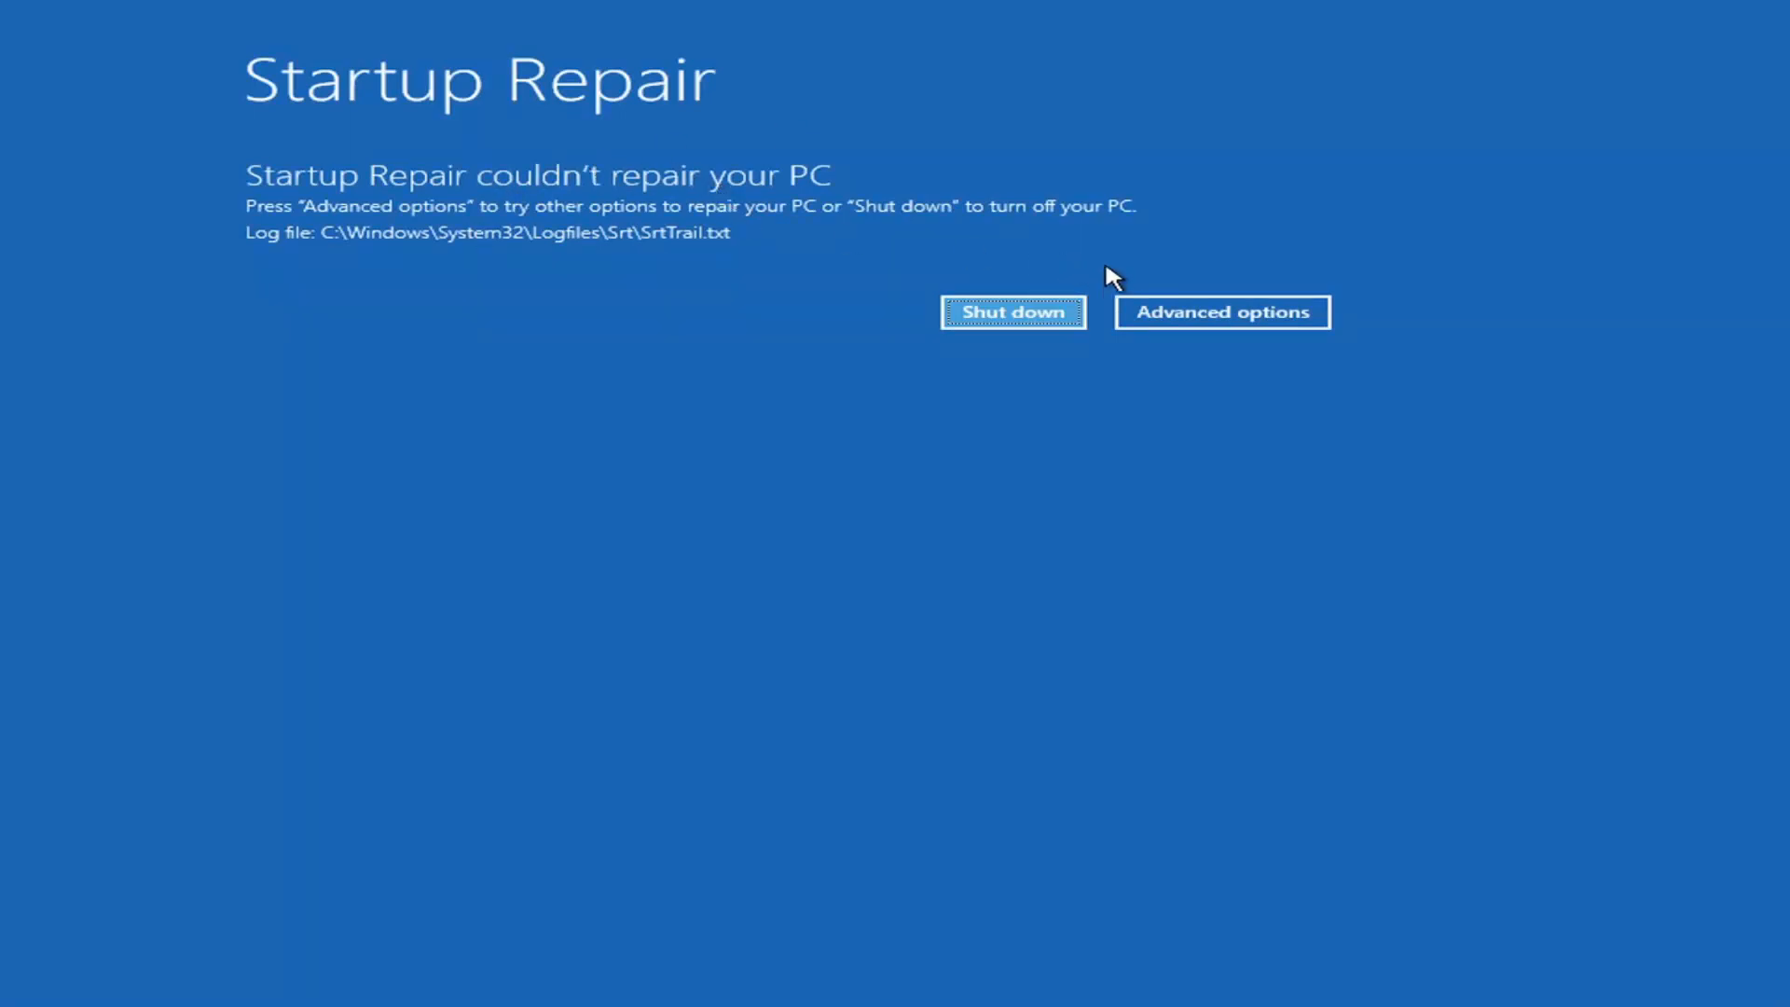
pyautogui.click(1251, 311)
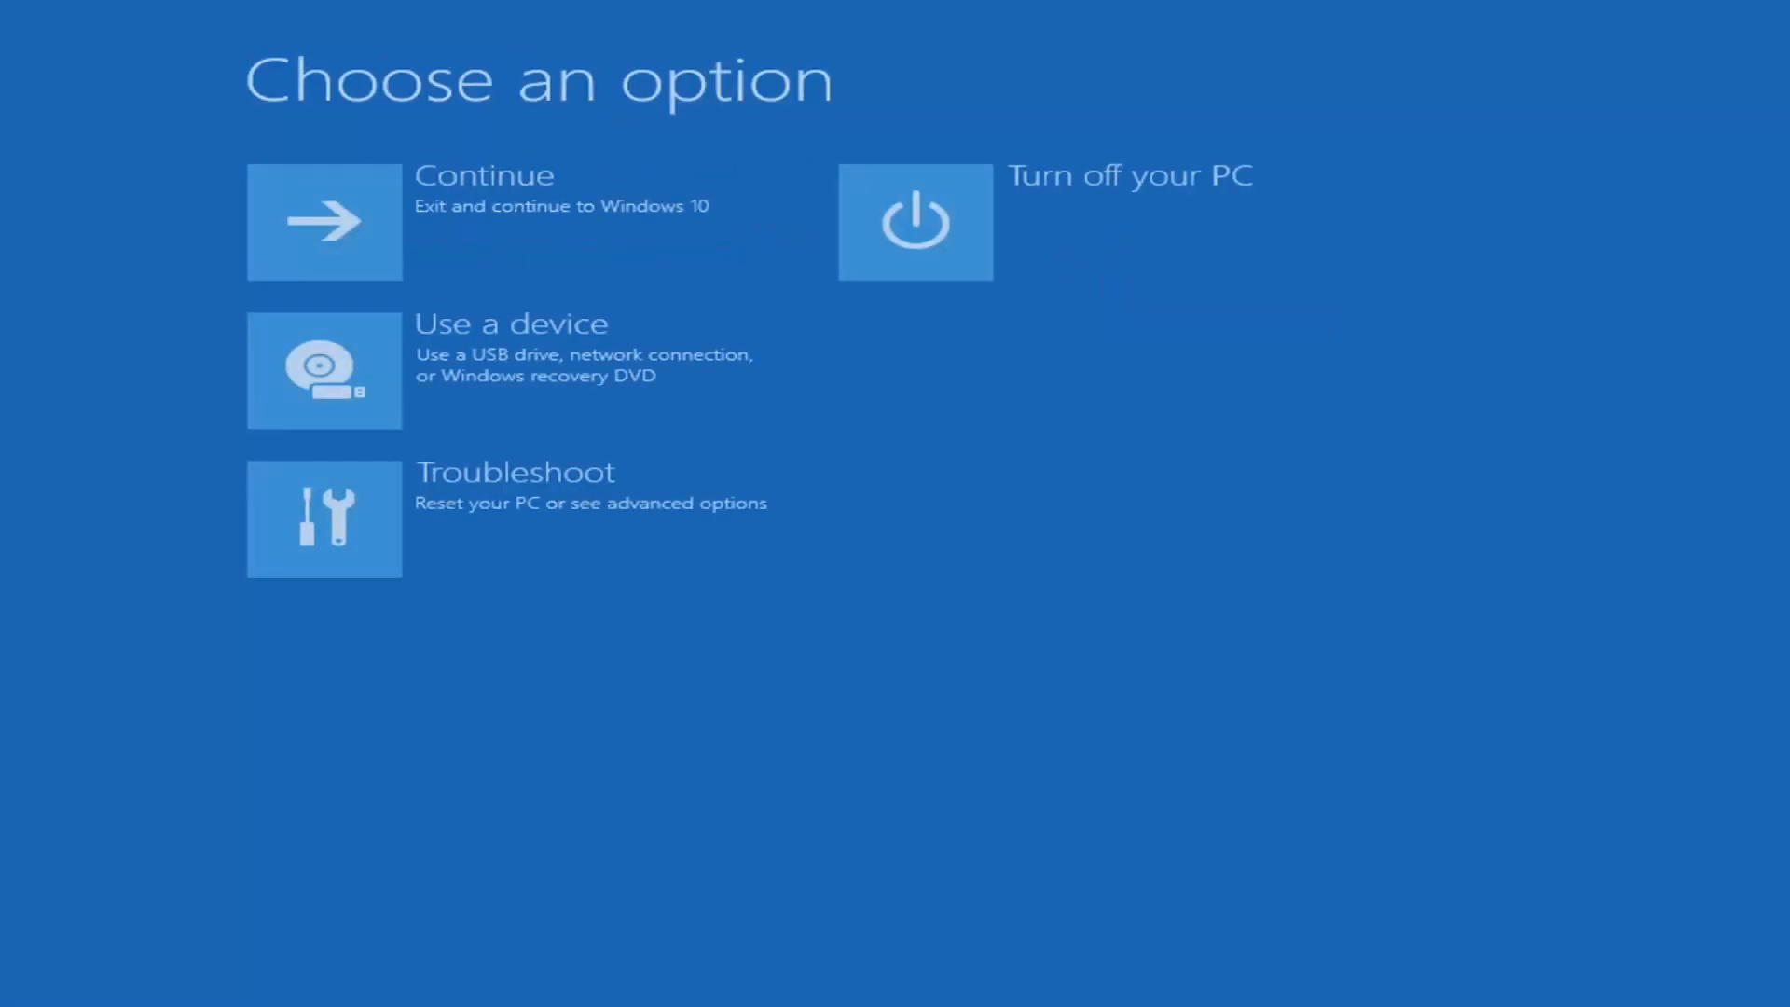
# Step: Review the Startup Settings page and the Uninstall Updates choices within the advanced troubleshooting options
pyautogui.click(545, 515)
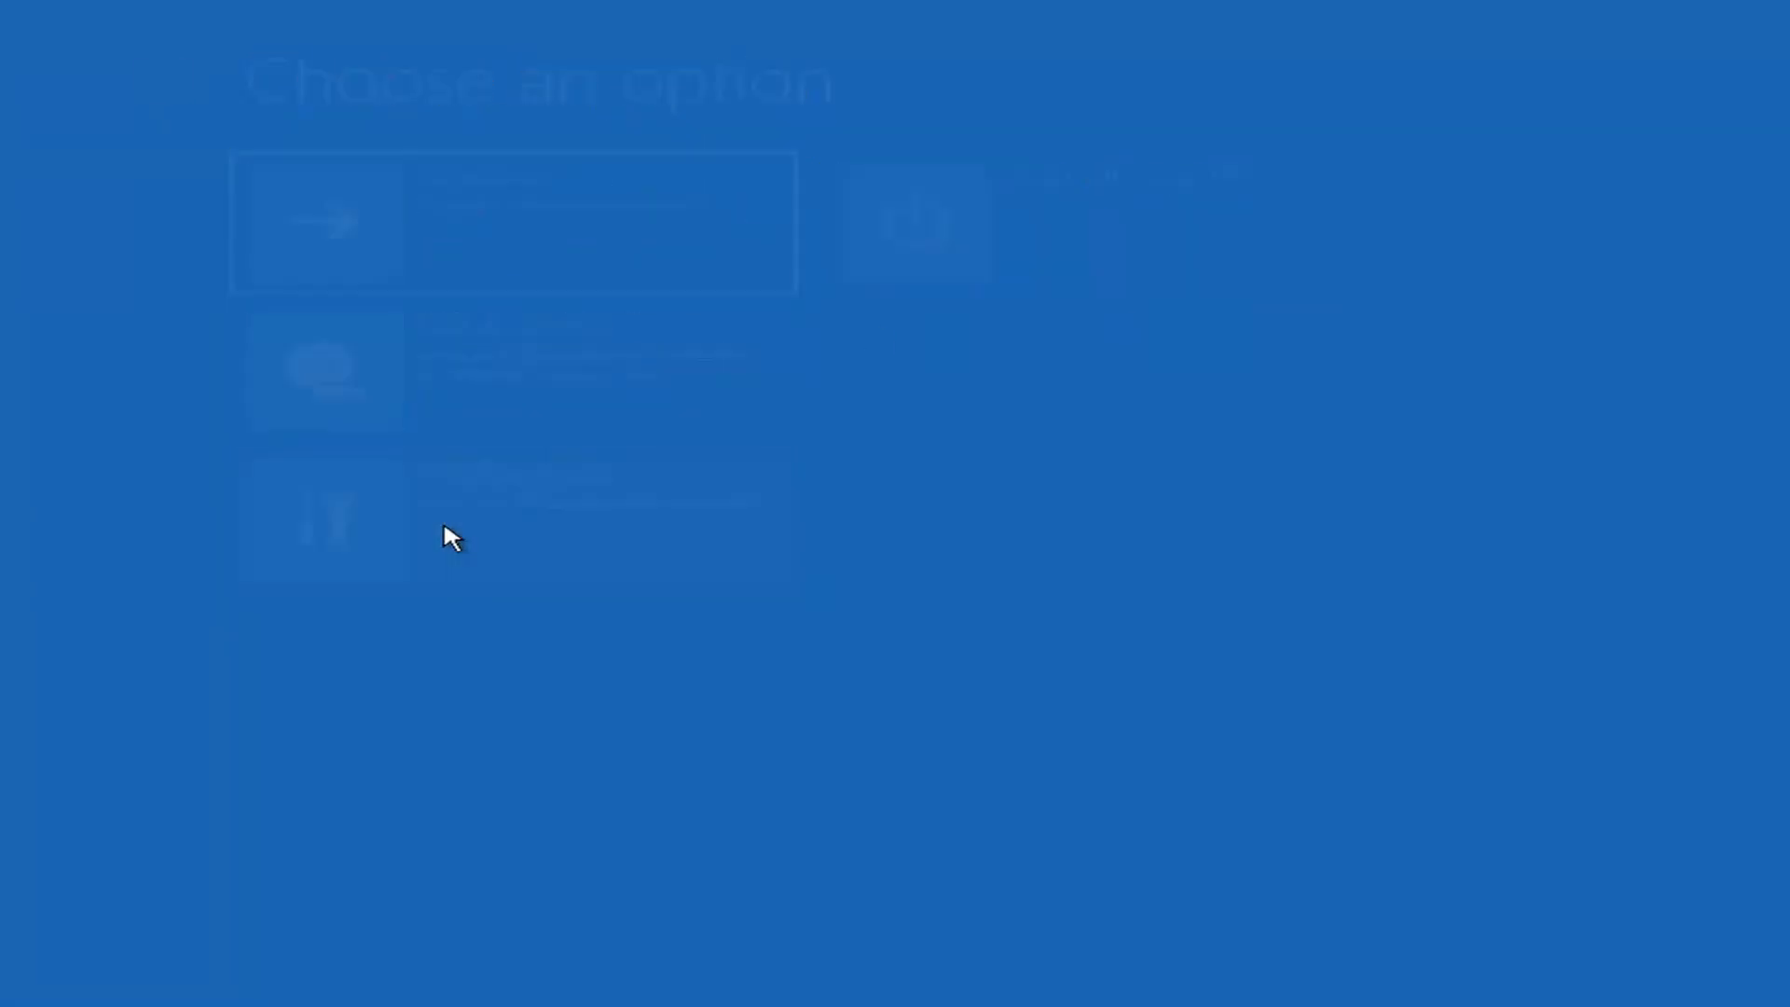
pyautogui.click(461, 380)
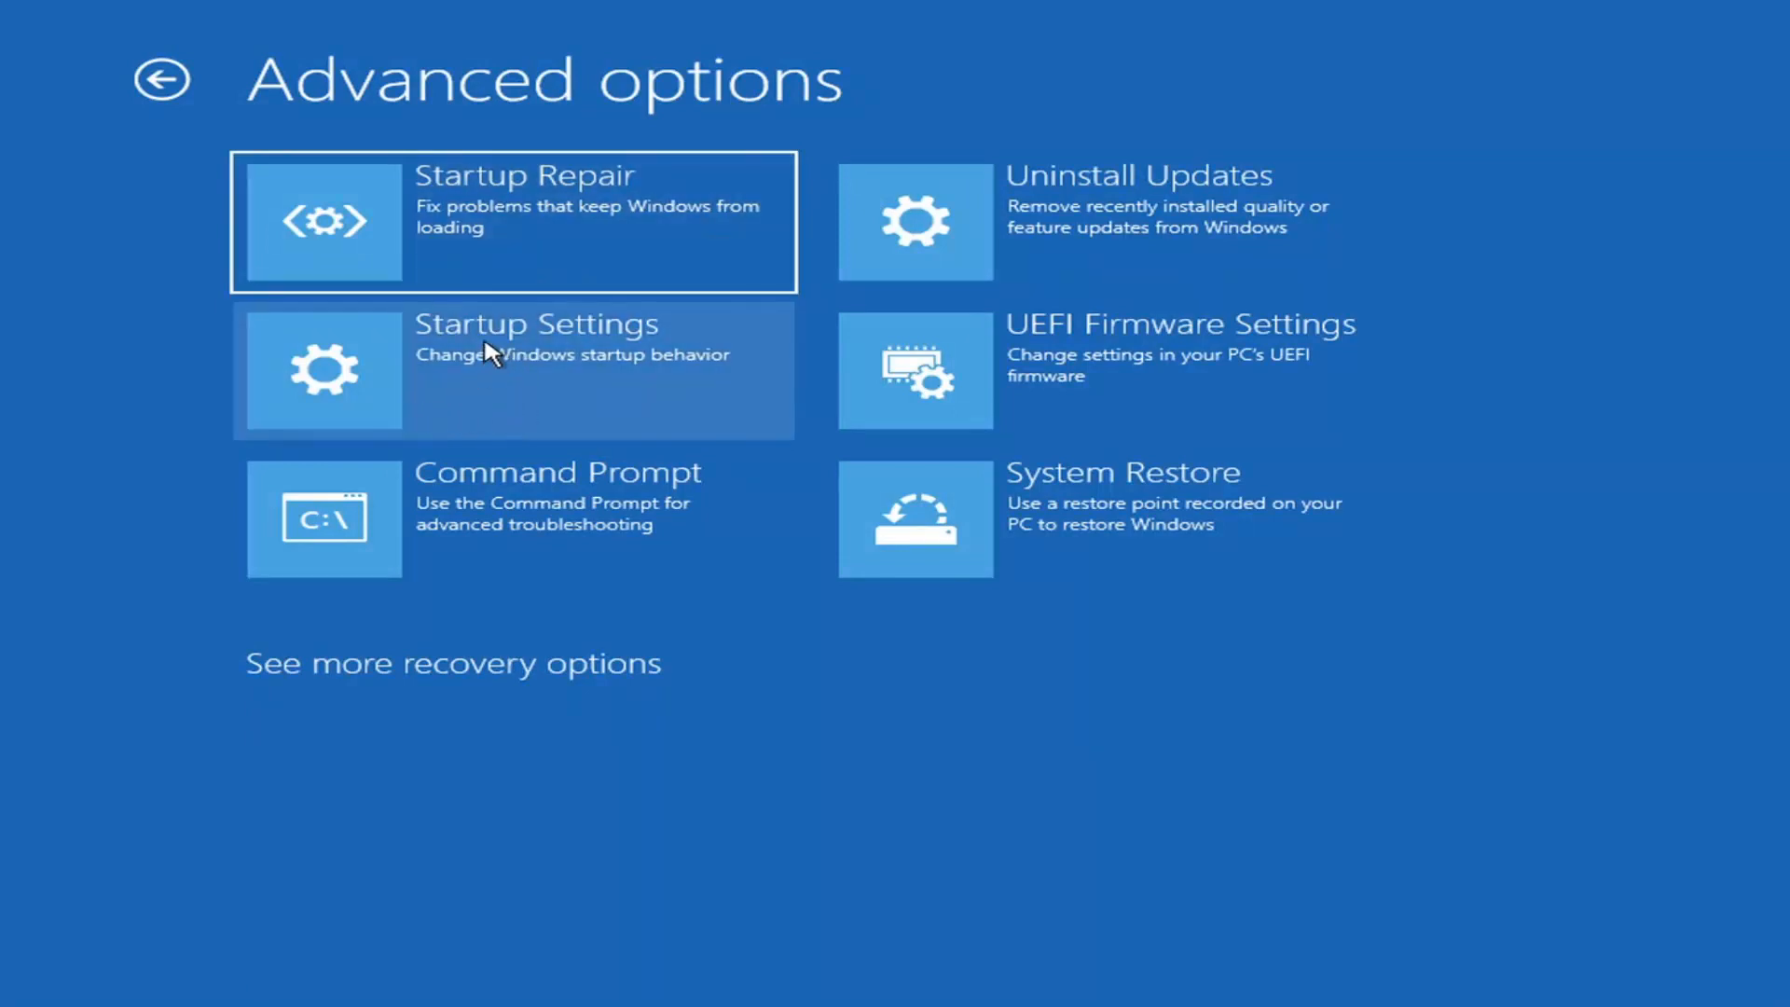
pyautogui.click(462, 368)
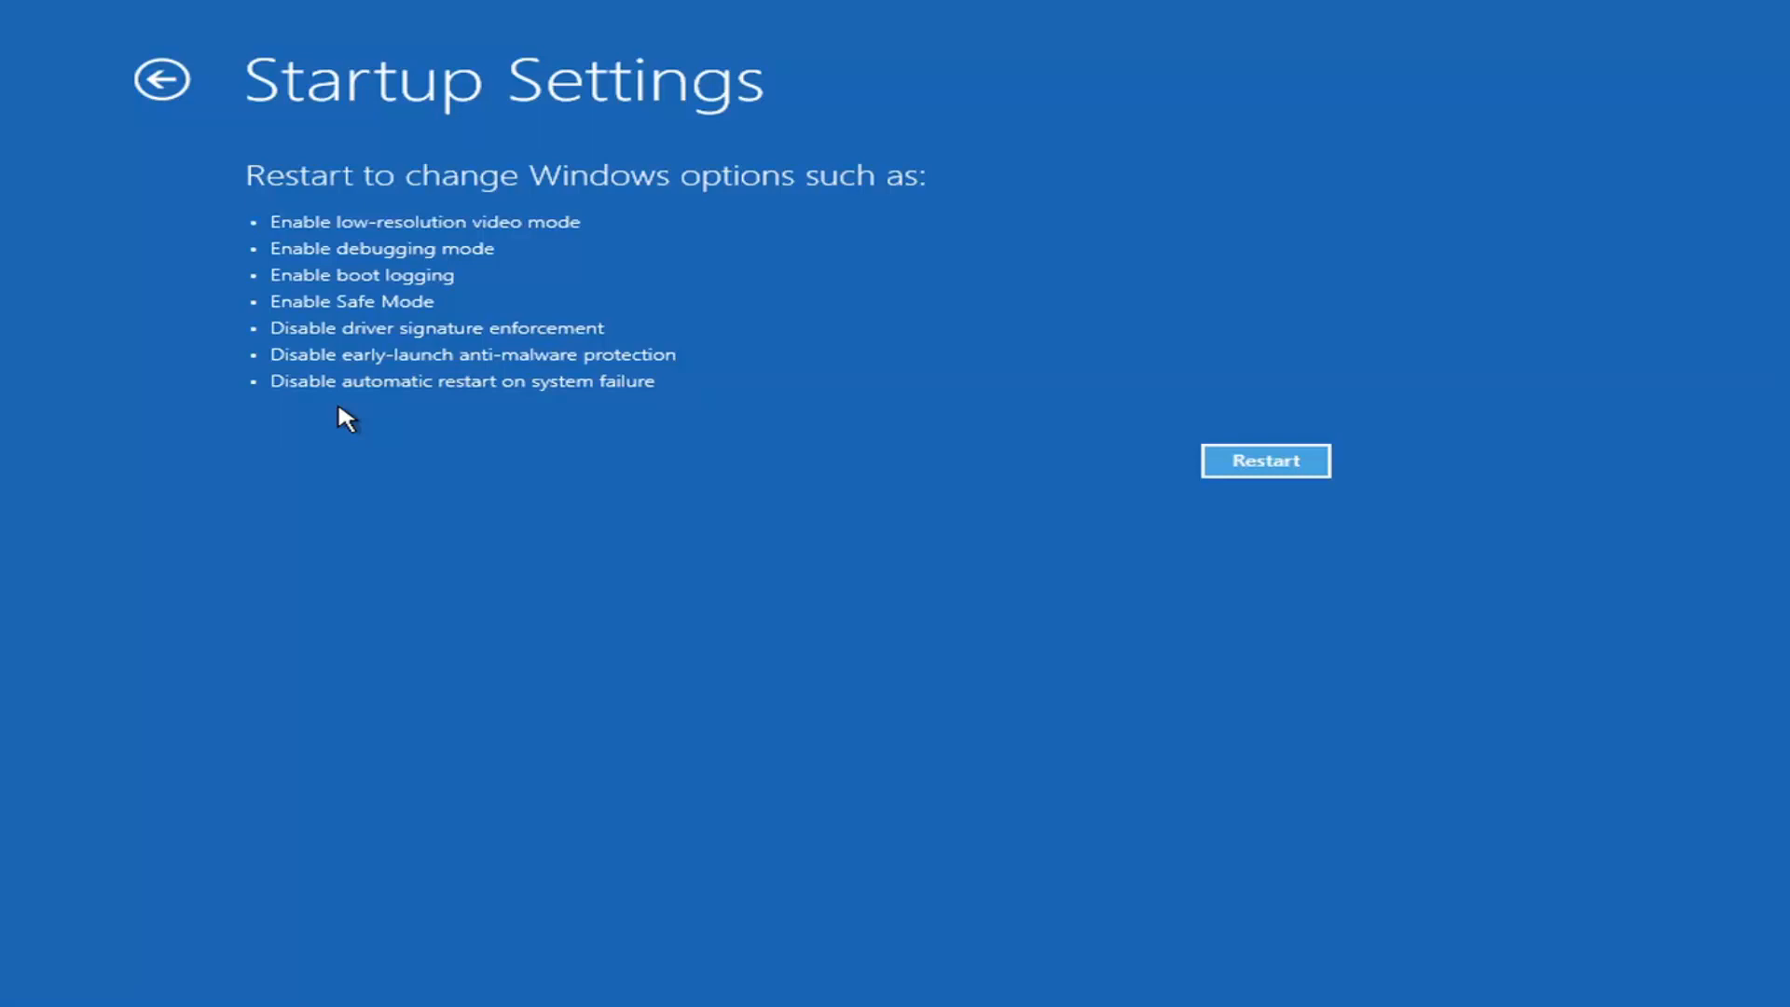
pyautogui.click(144, 82)
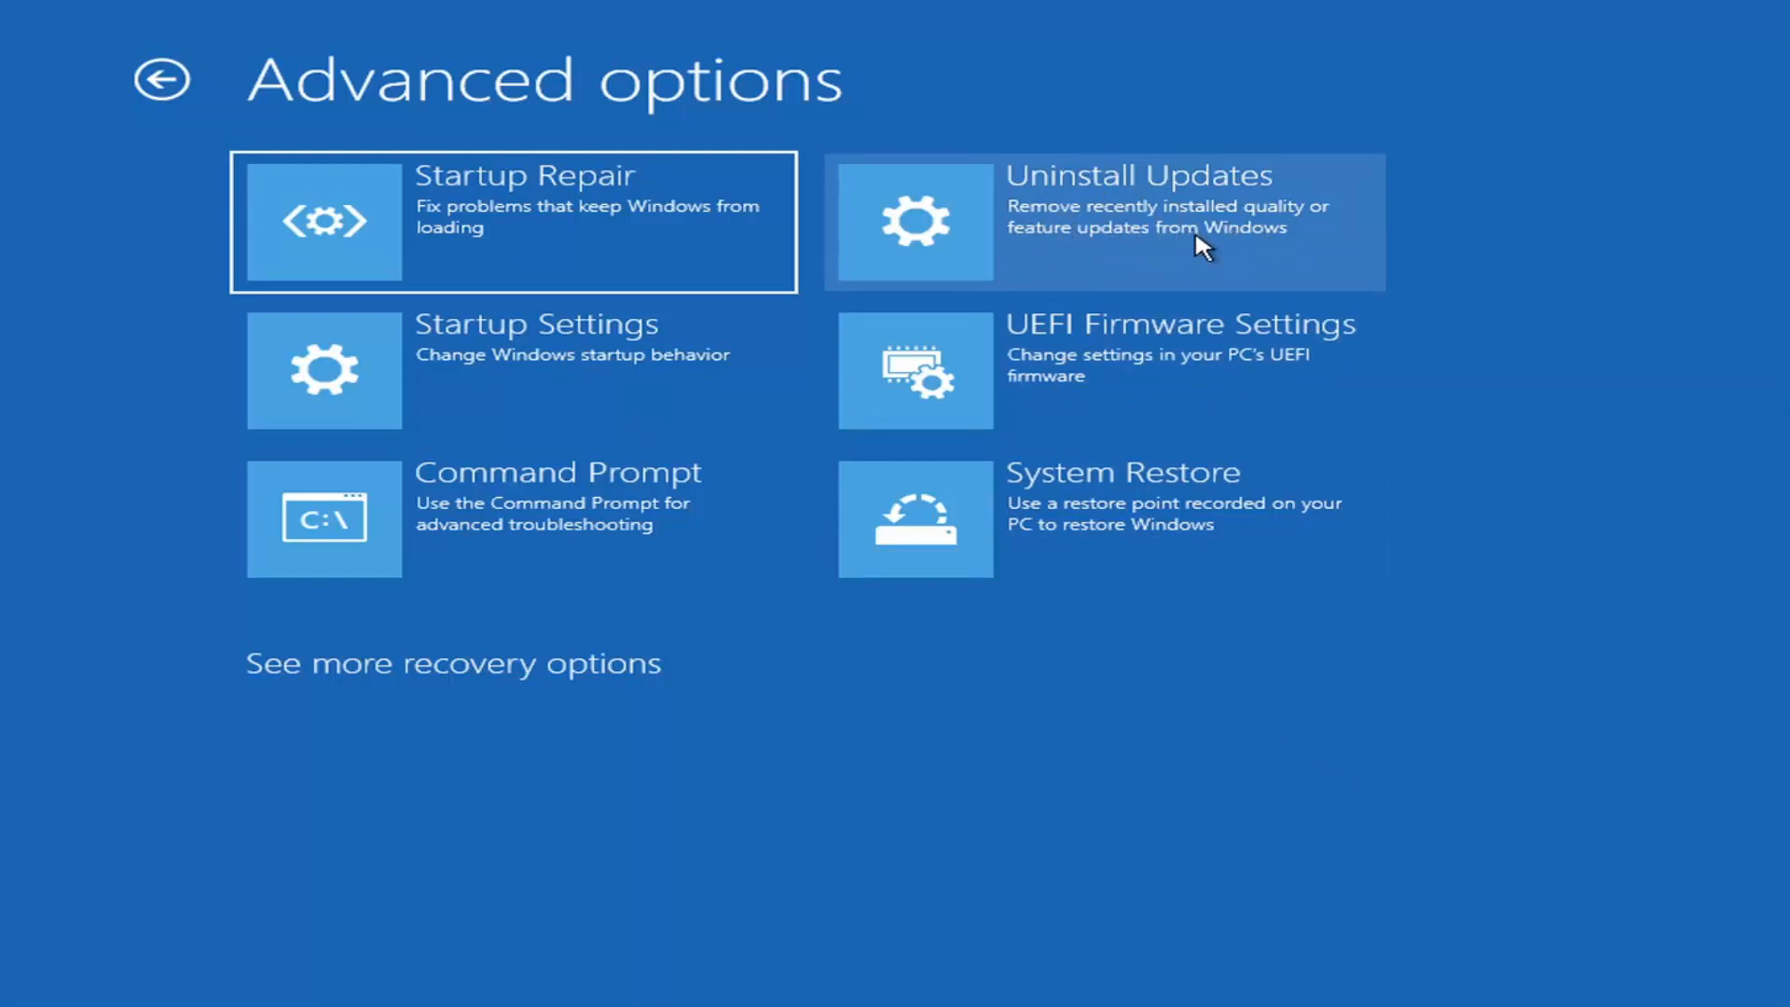
pyautogui.click(1042, 220)
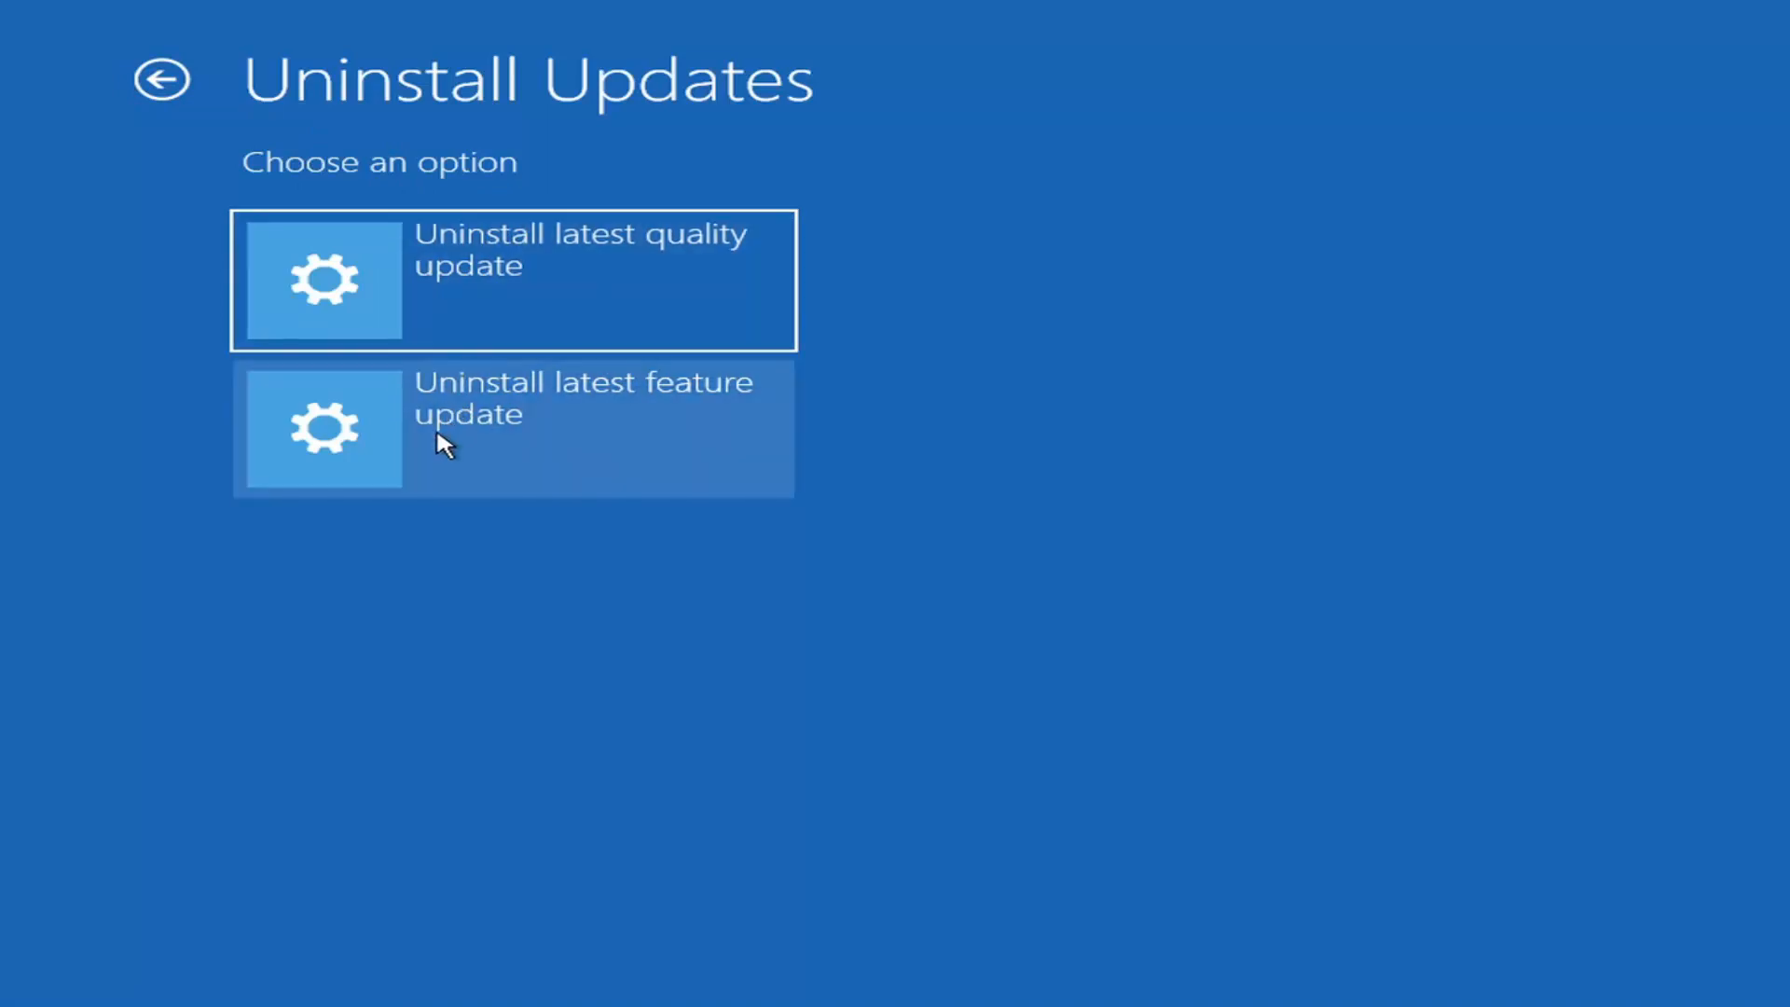
pyautogui.click(160, 93)
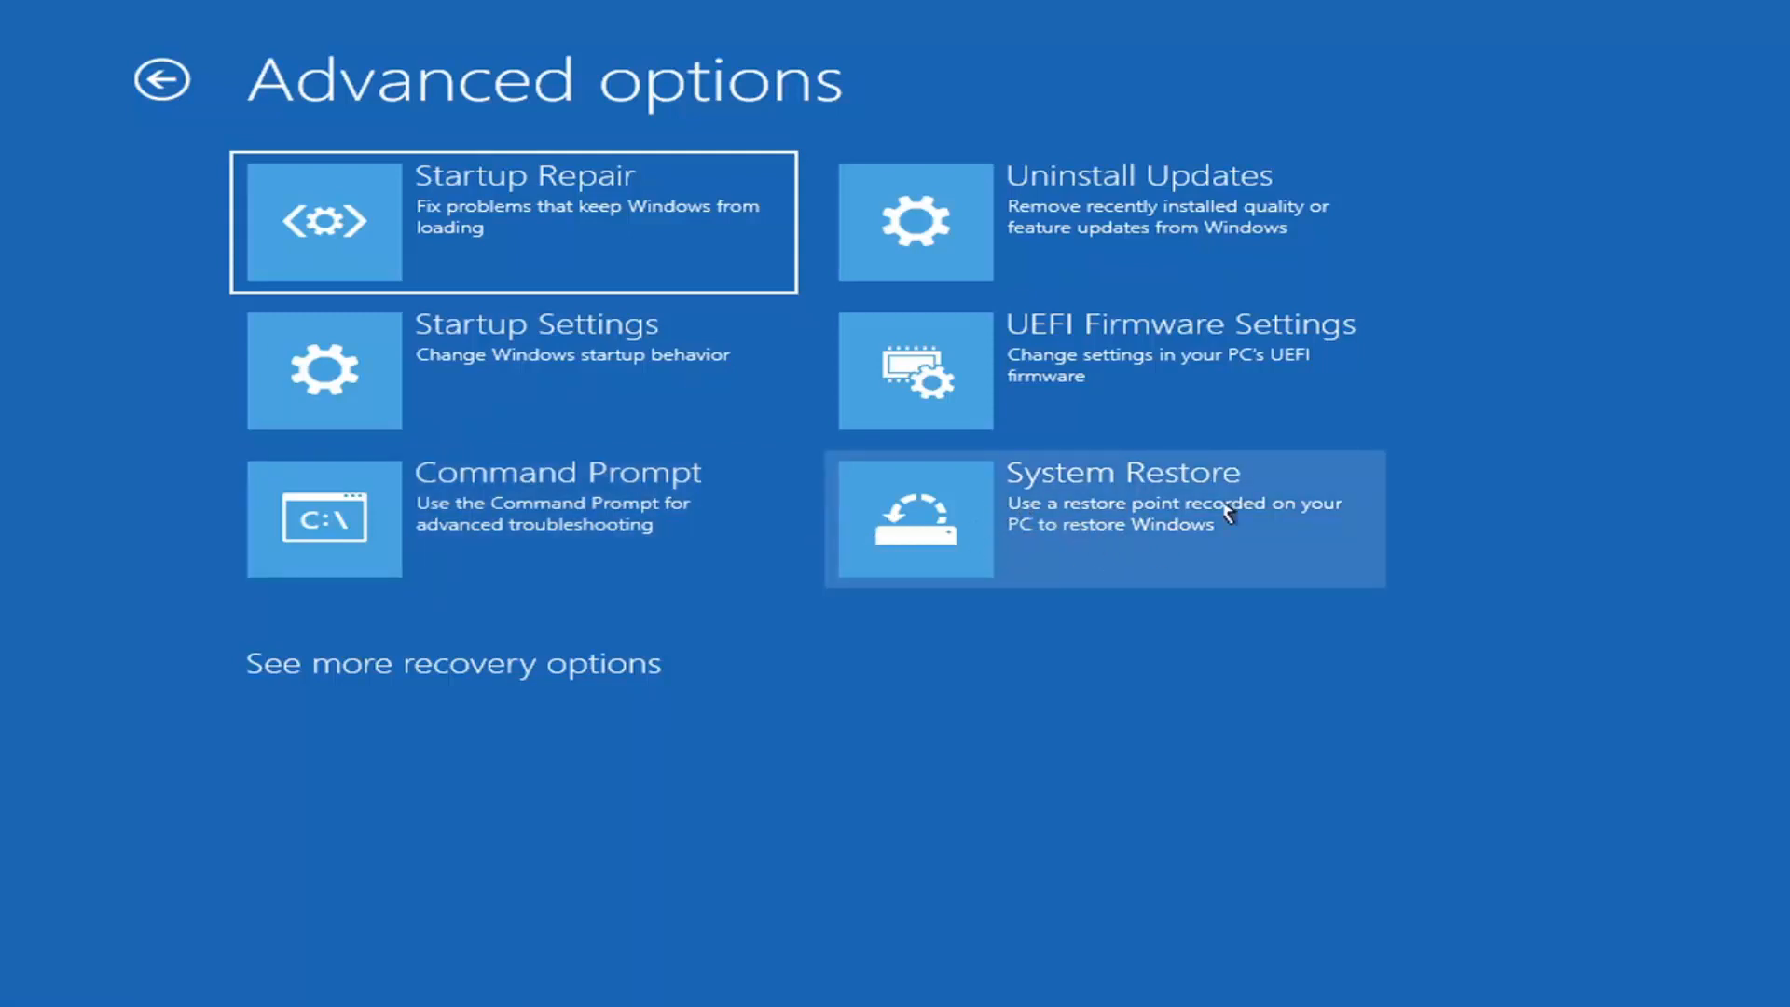
# Step: Restore the system to the "Before Updates" restore point of 7/9/2021 12:37:05 PM, restart the computer and dismiss the completion notice
pyautogui.click(1050, 554)
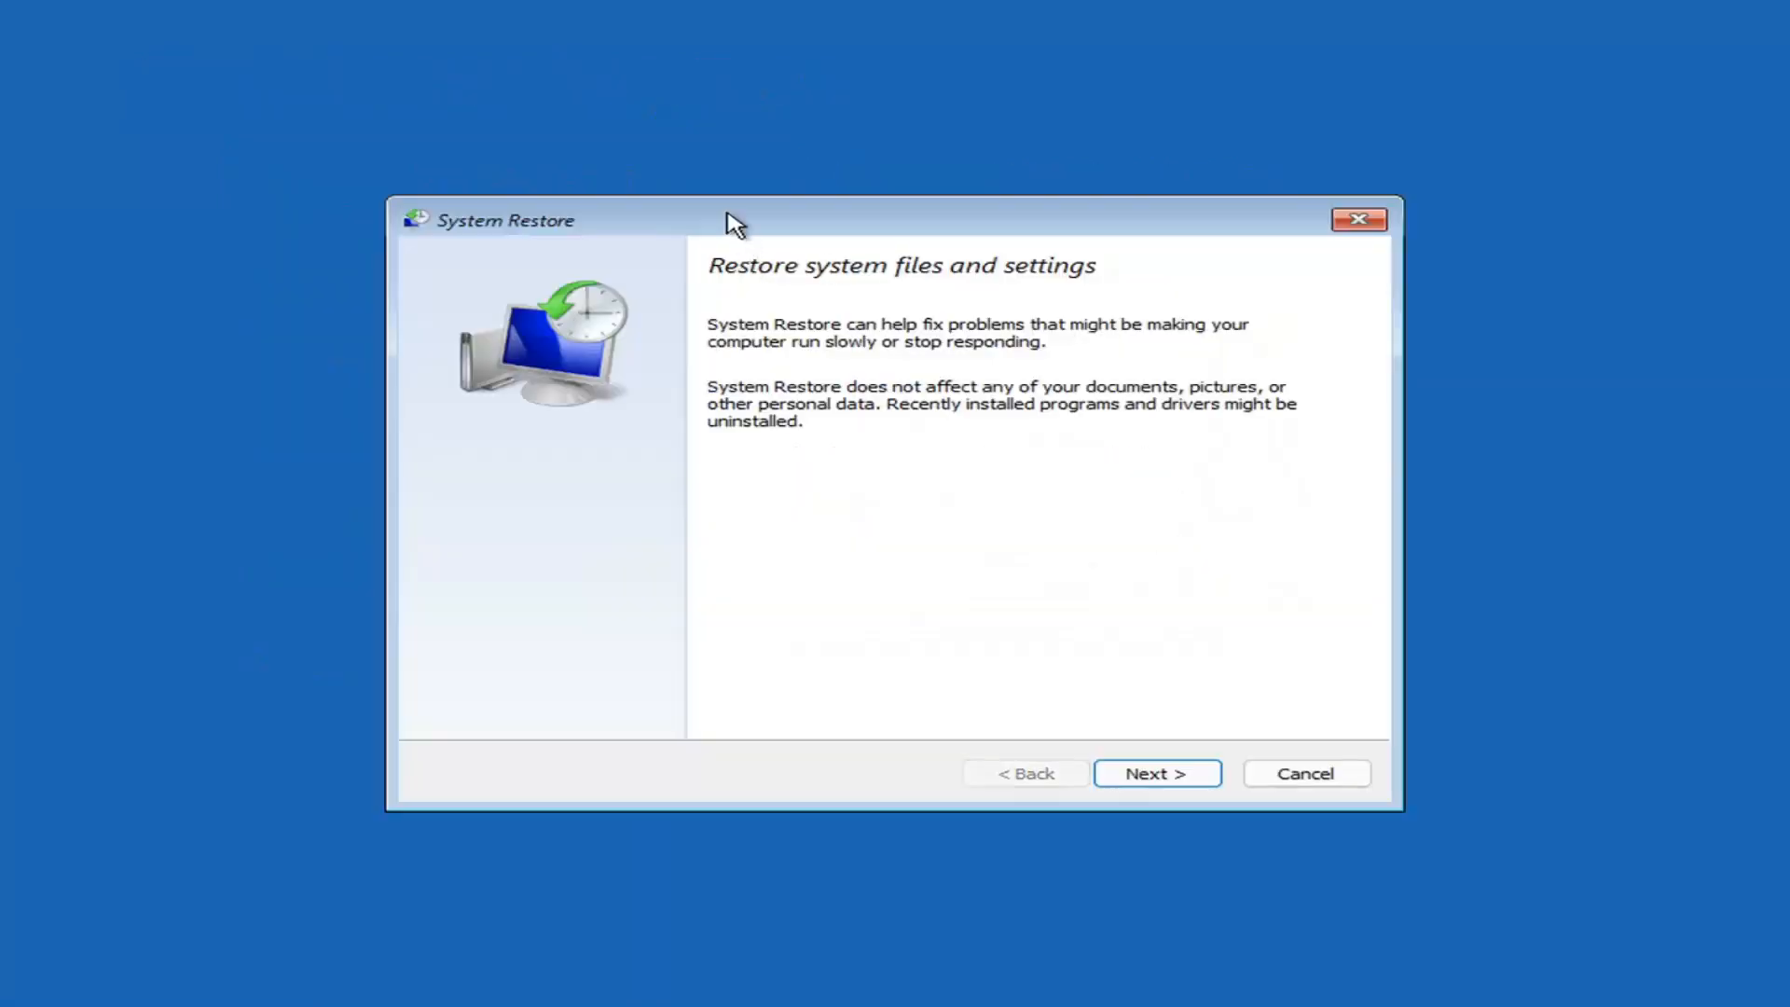
pyautogui.click(1145, 774)
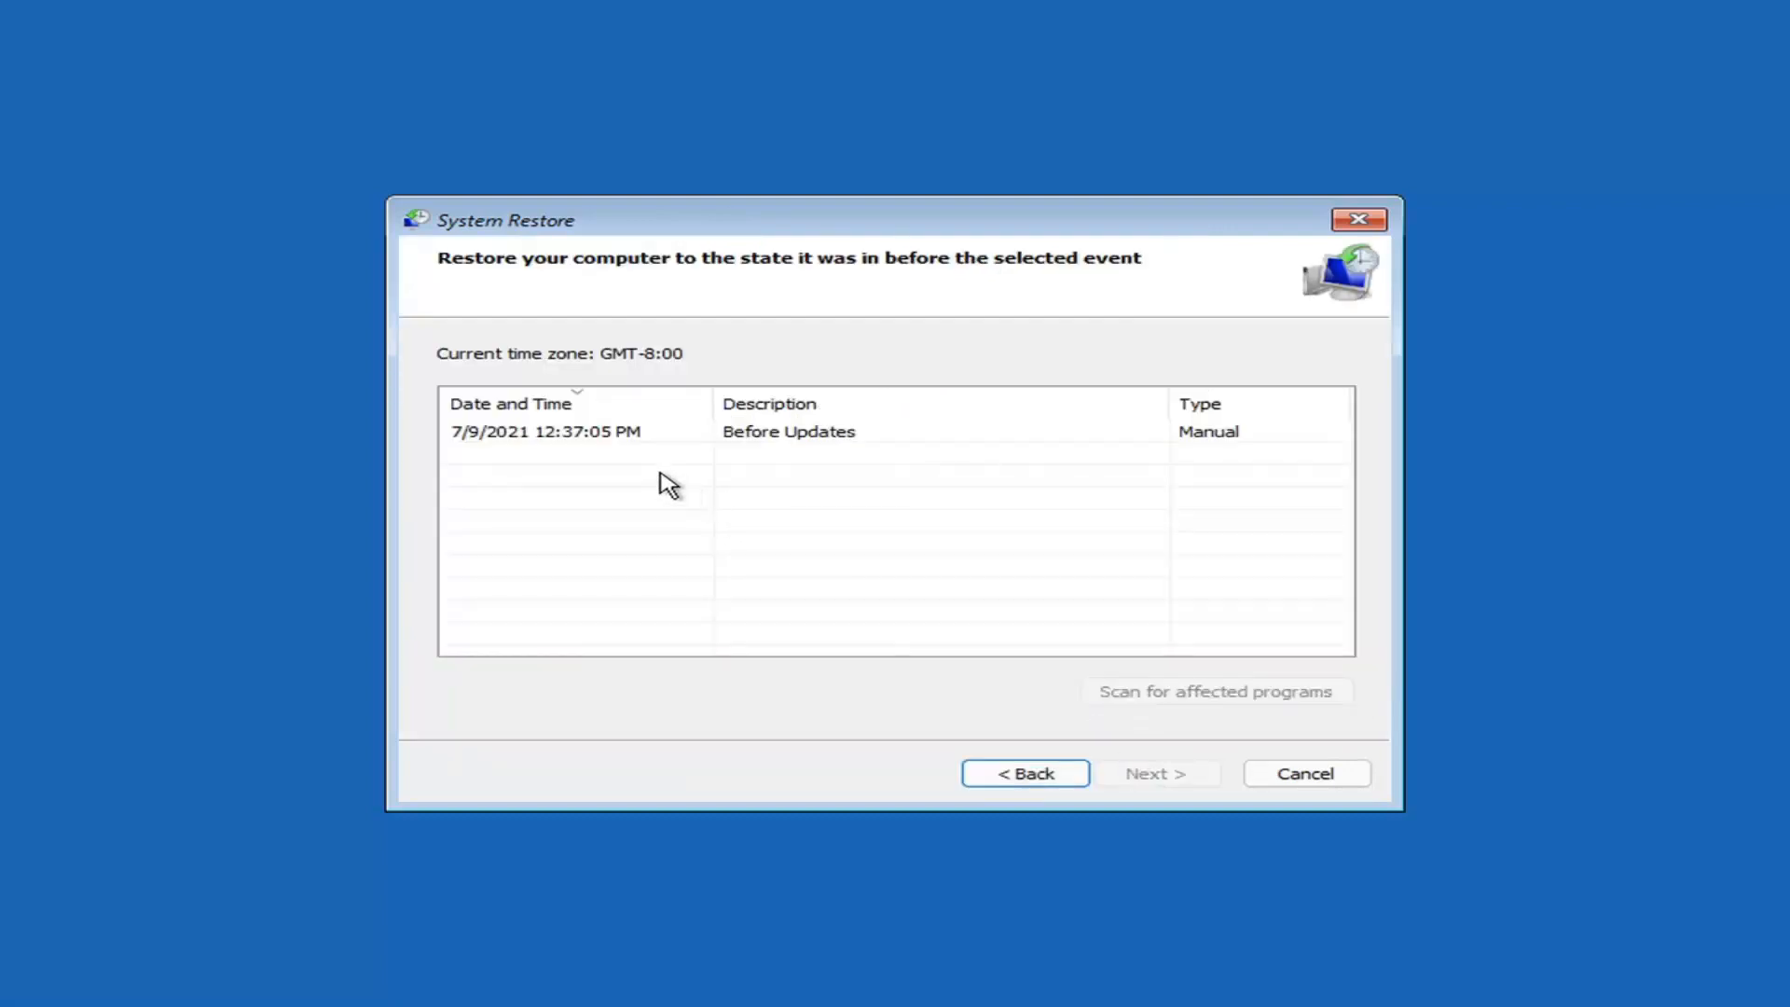
pyautogui.click(550, 437)
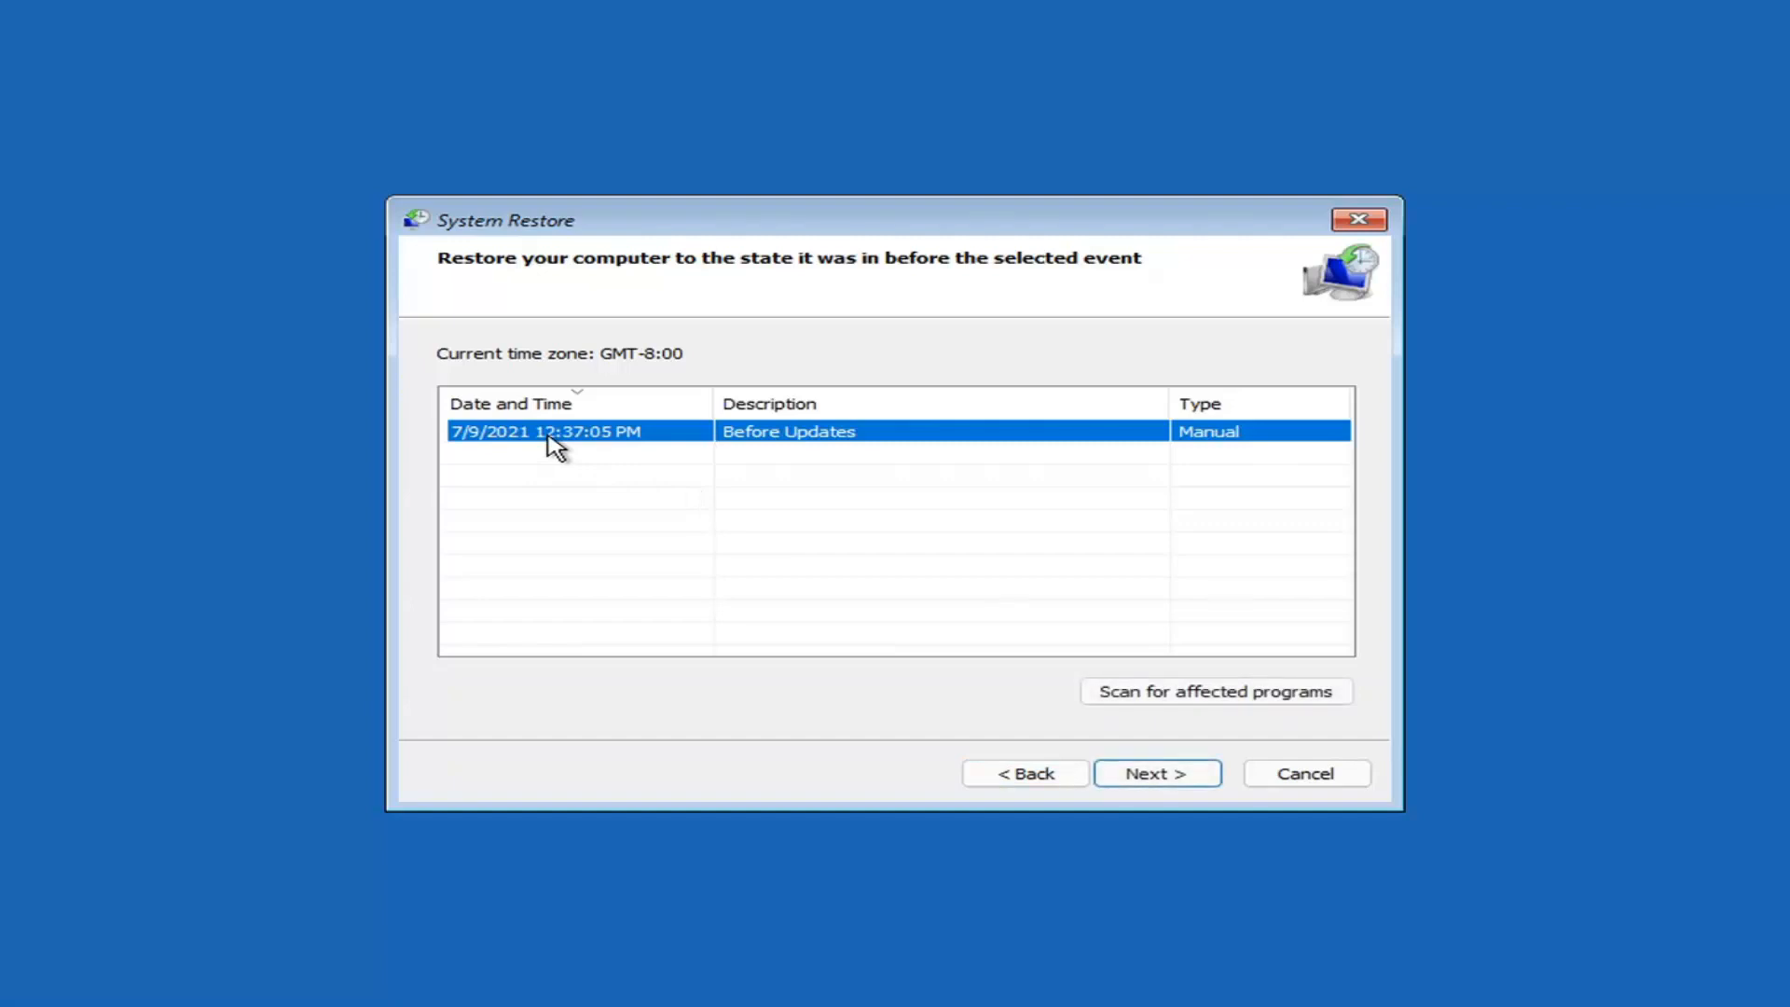
pyautogui.click(1170, 777)
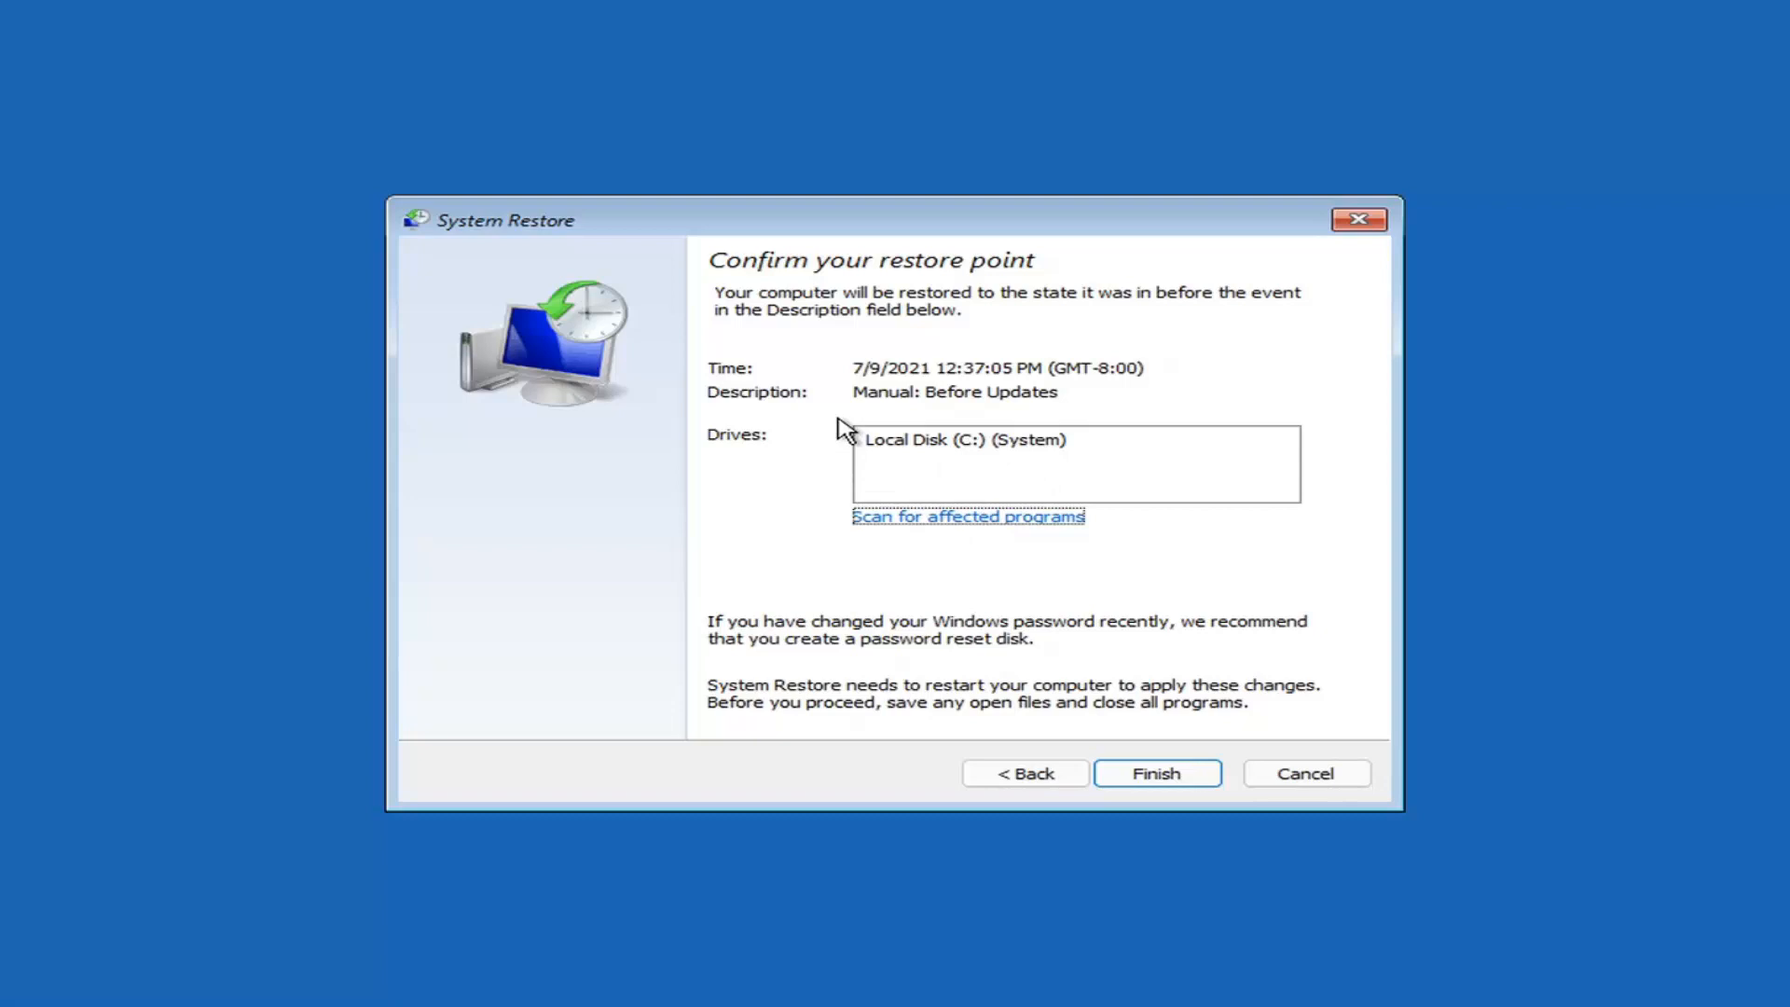
pyautogui.click(1155, 785)
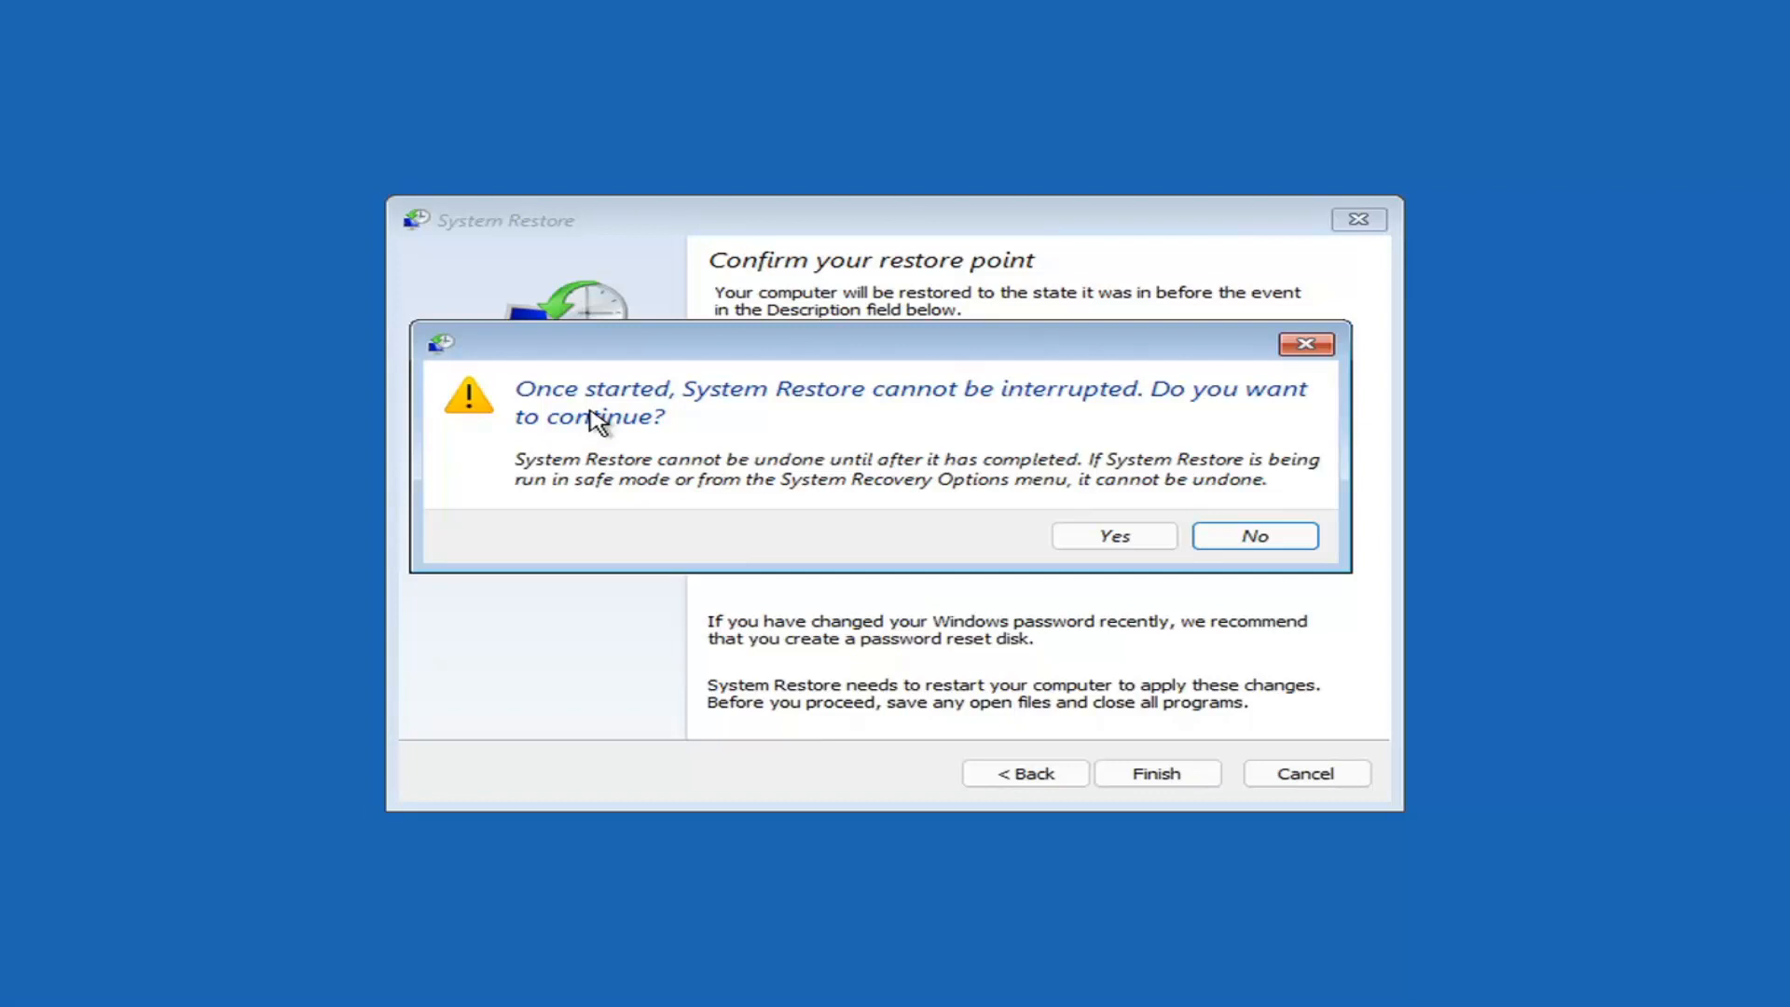
pyautogui.click(1117, 540)
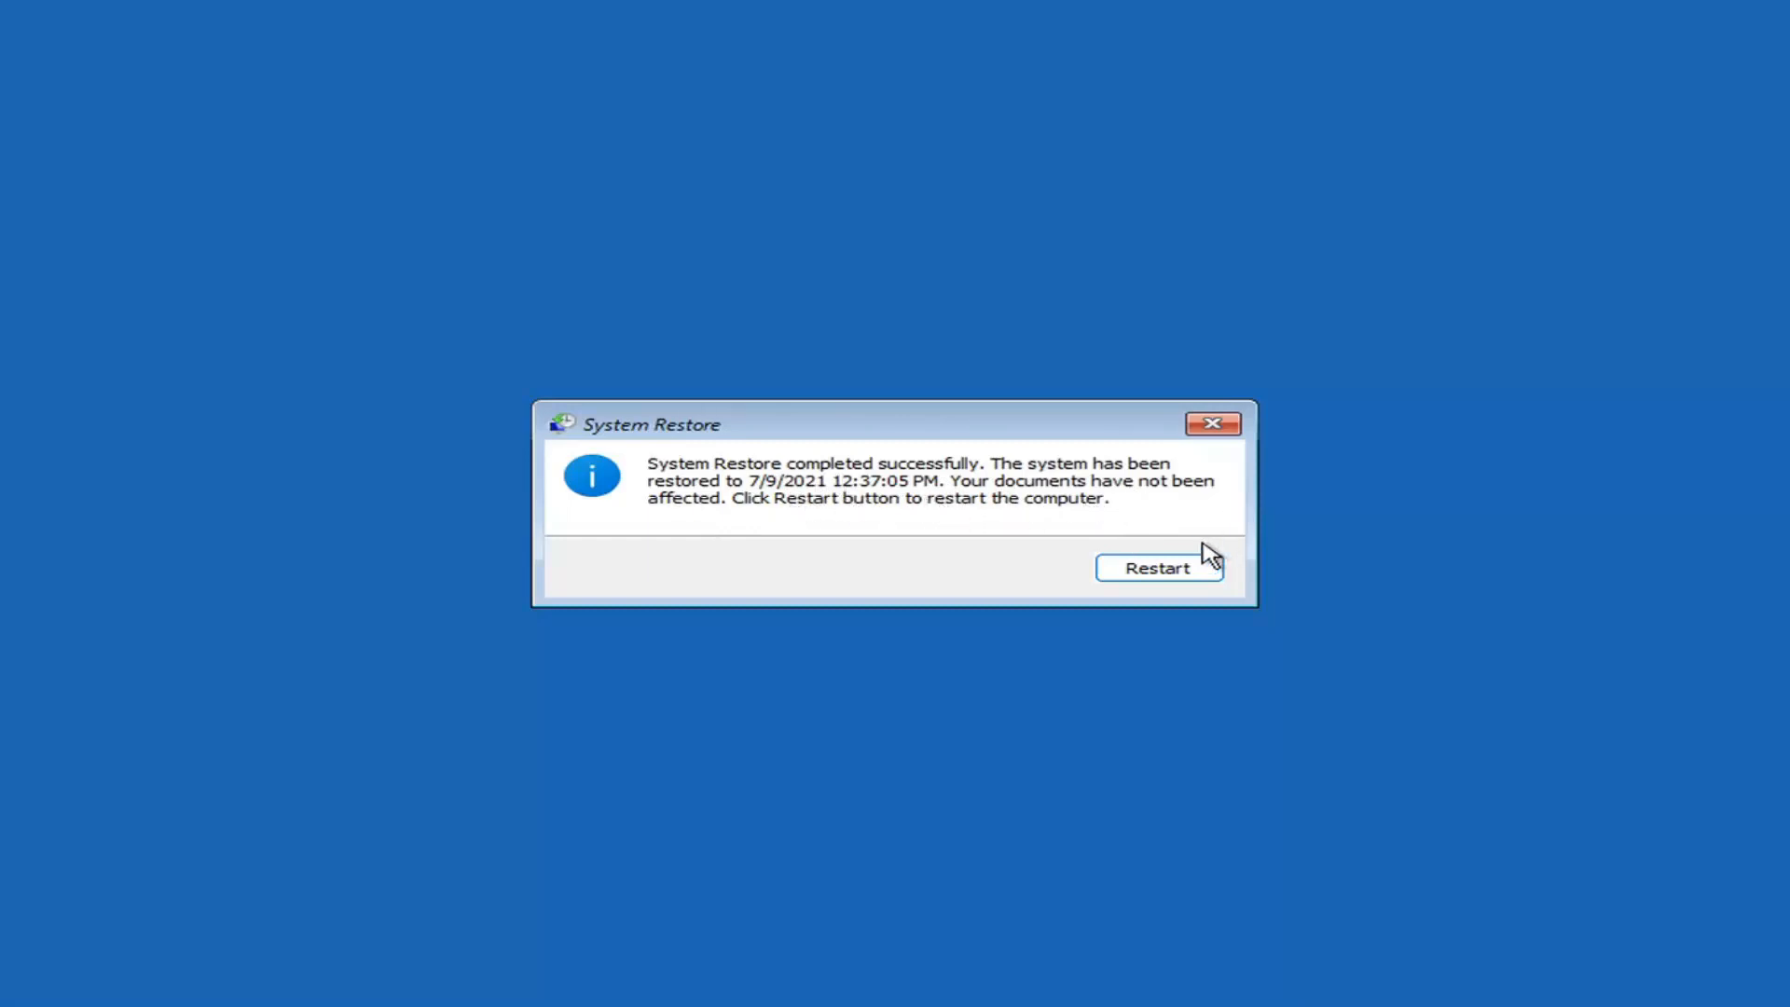
pyautogui.click(1148, 572)
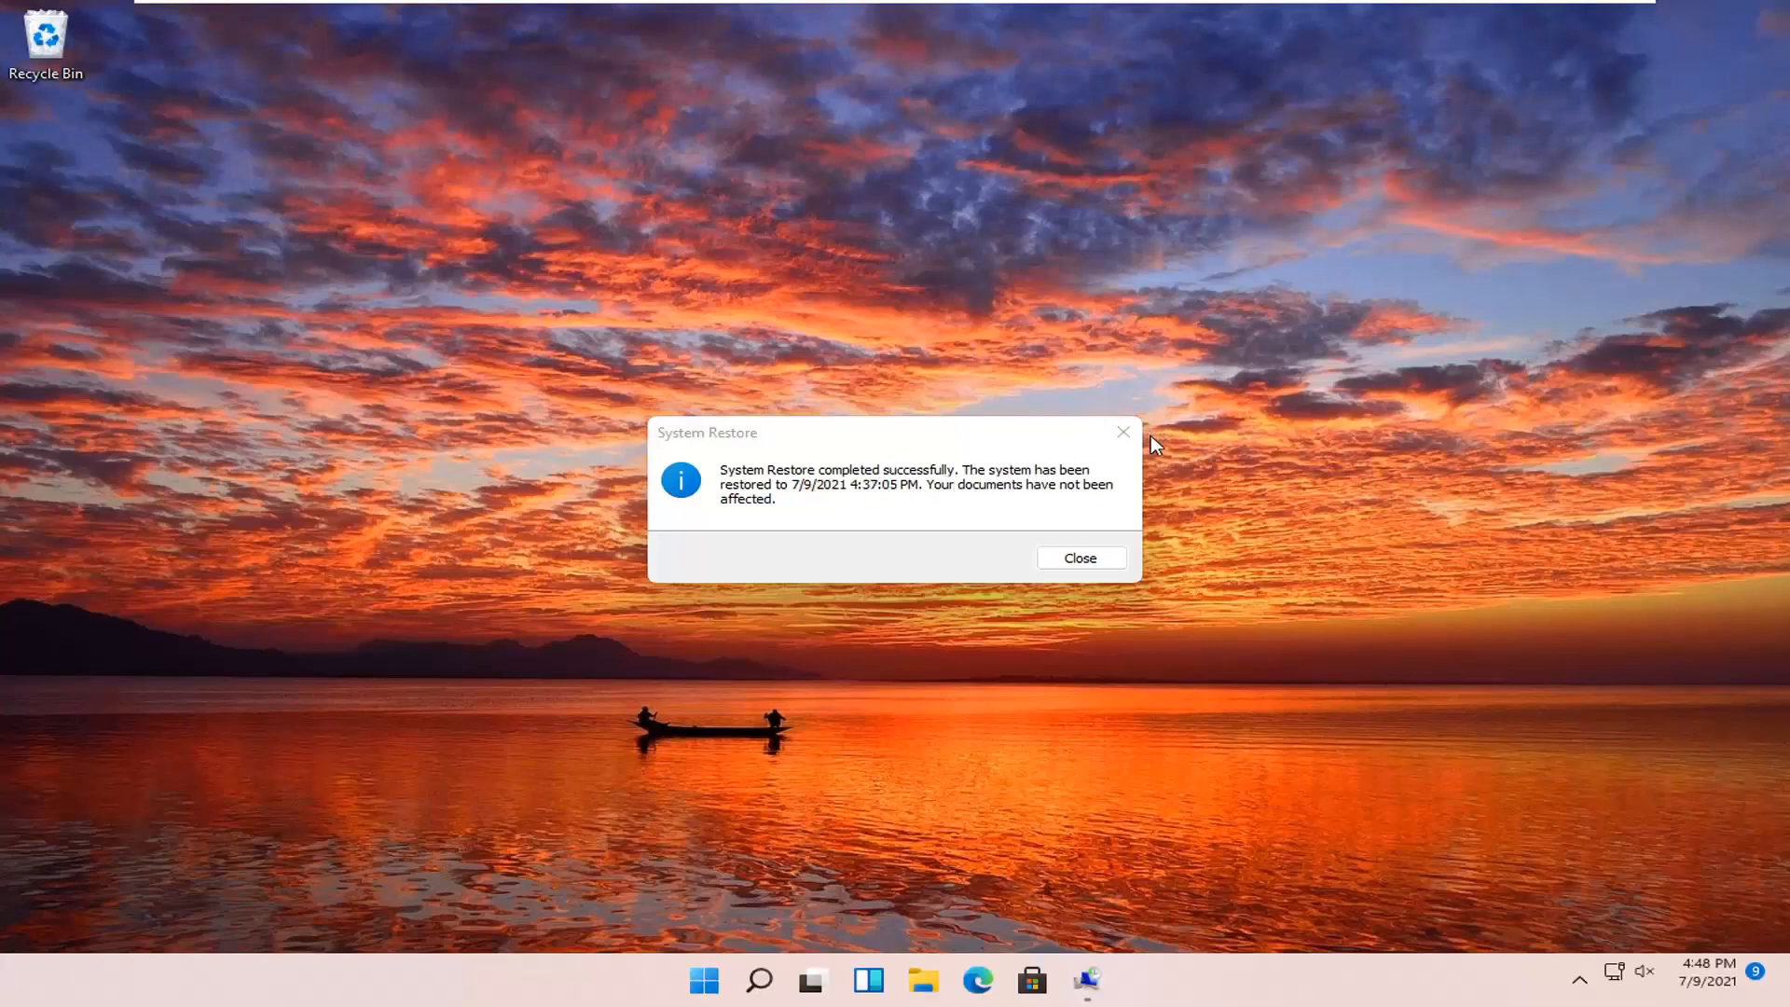
pyautogui.click(1124, 432)
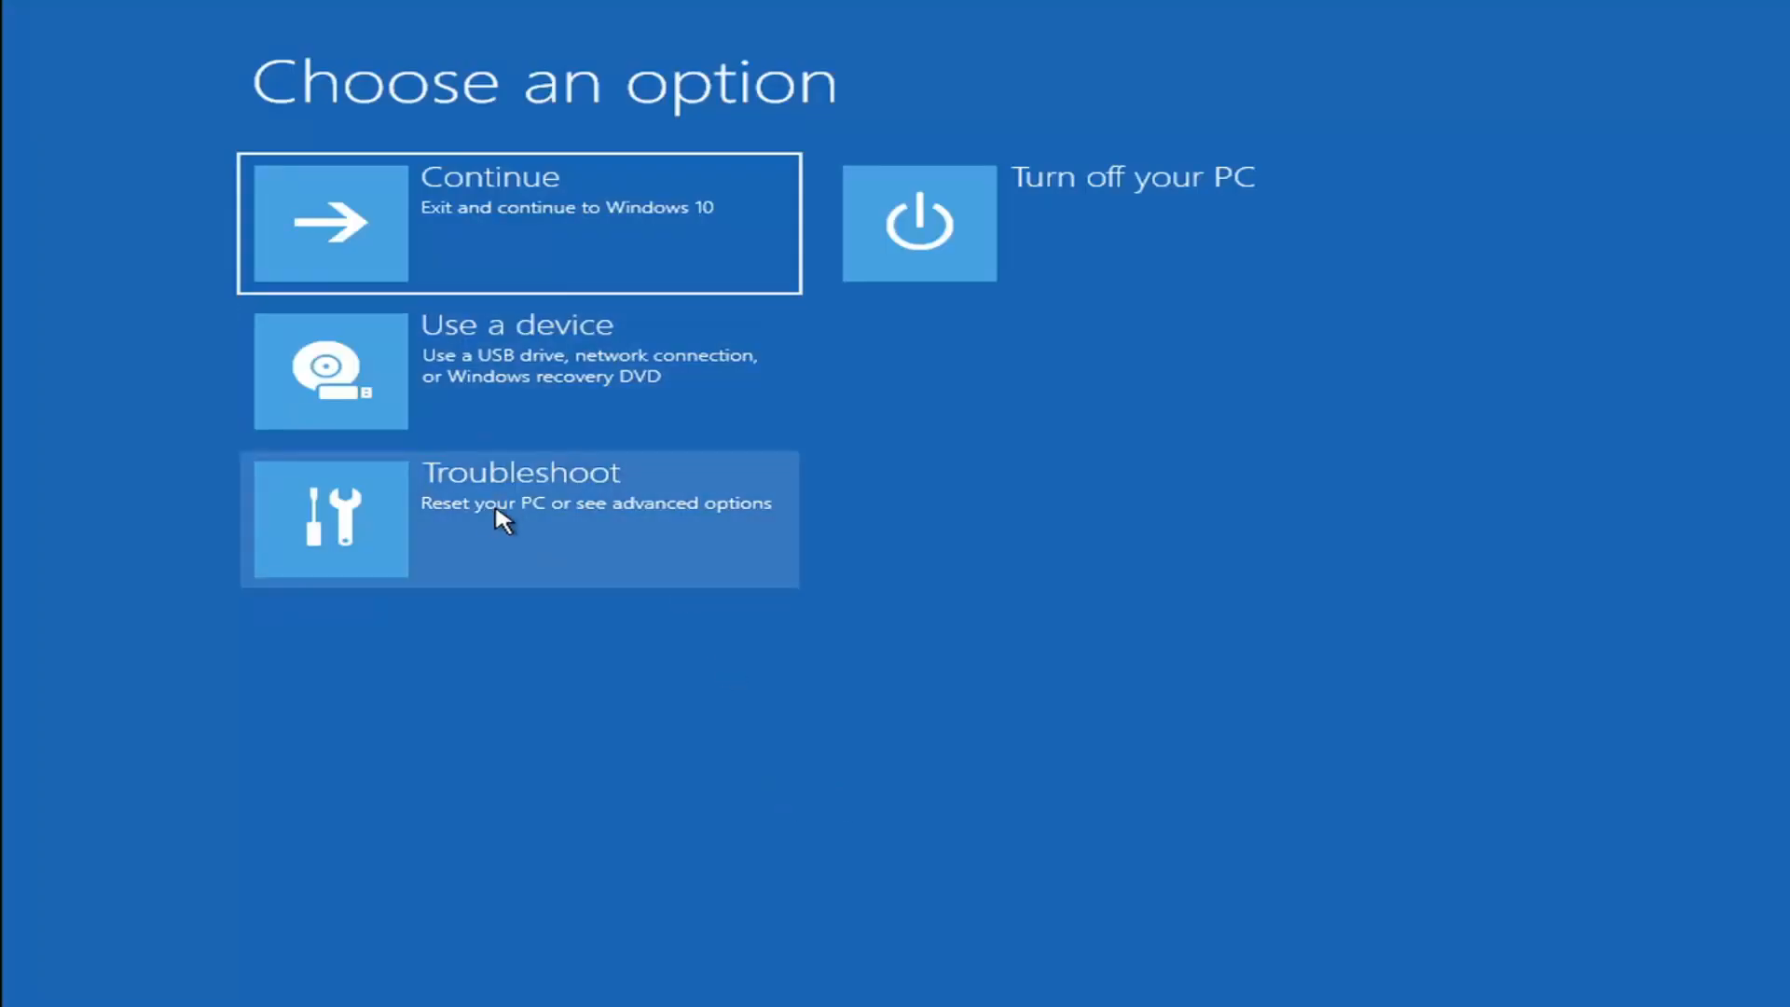
# Step: Review the Reset this PC choices under Troubleshoot, and return to the main recovery options
pyautogui.click(522, 529)
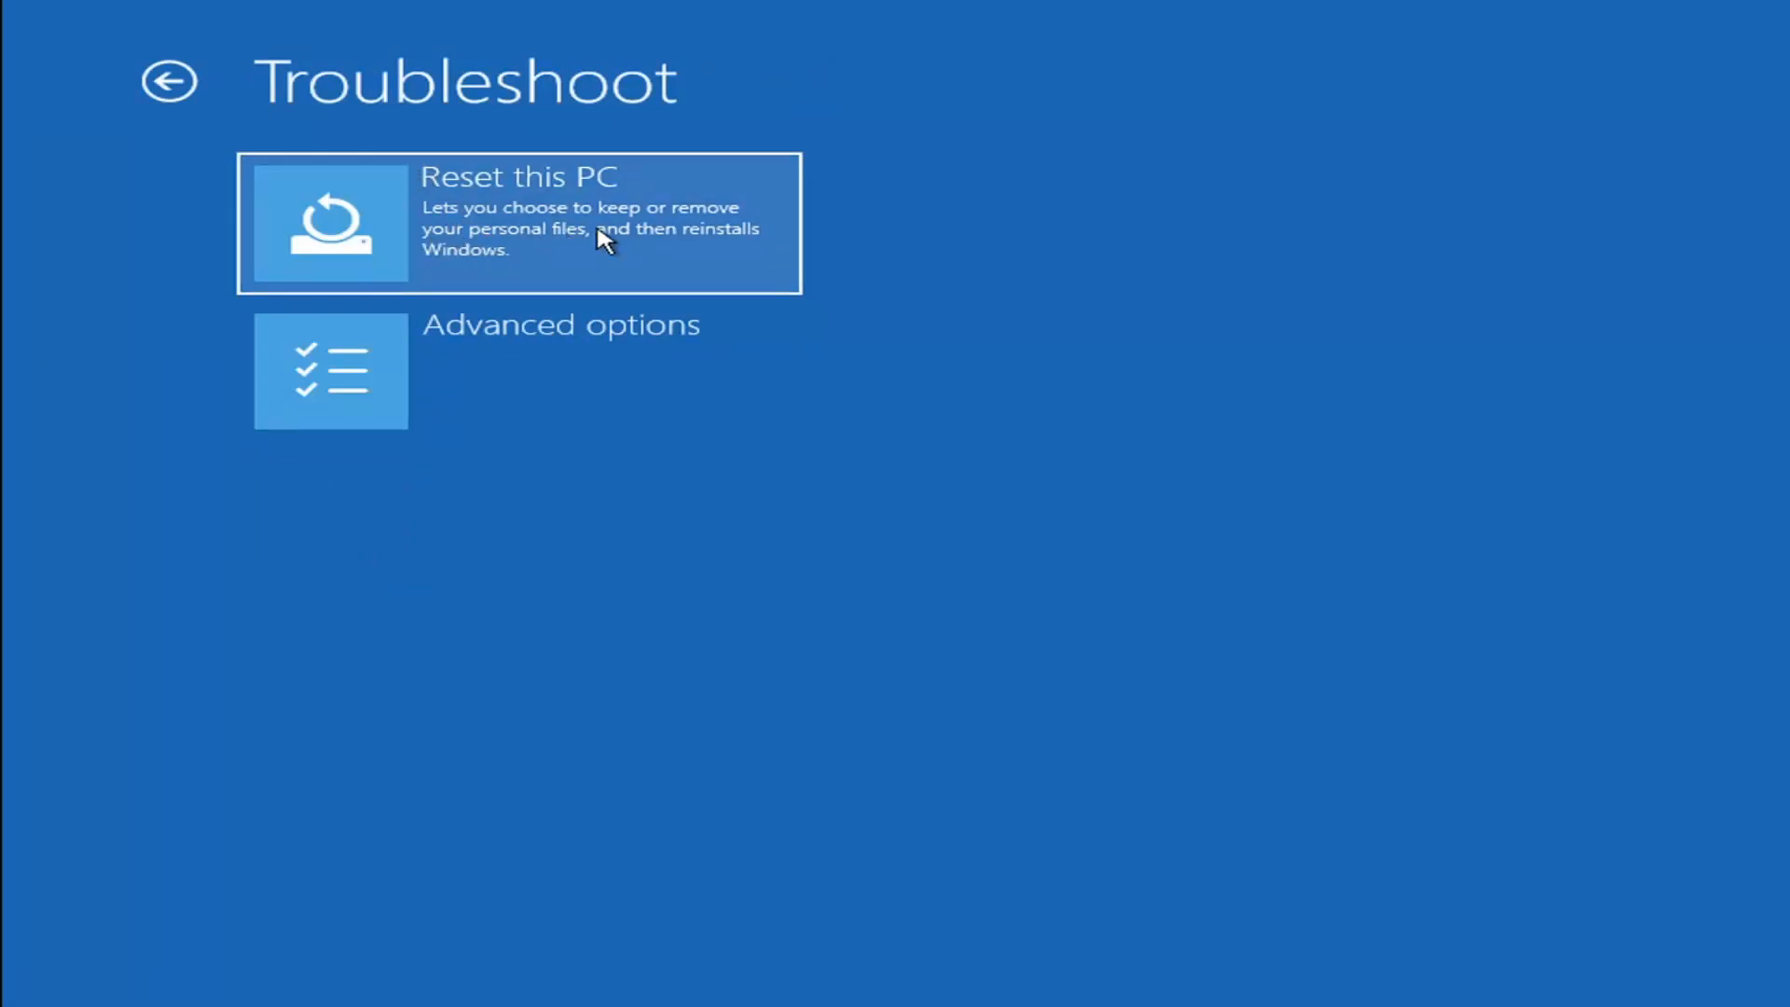
pyautogui.click(532, 264)
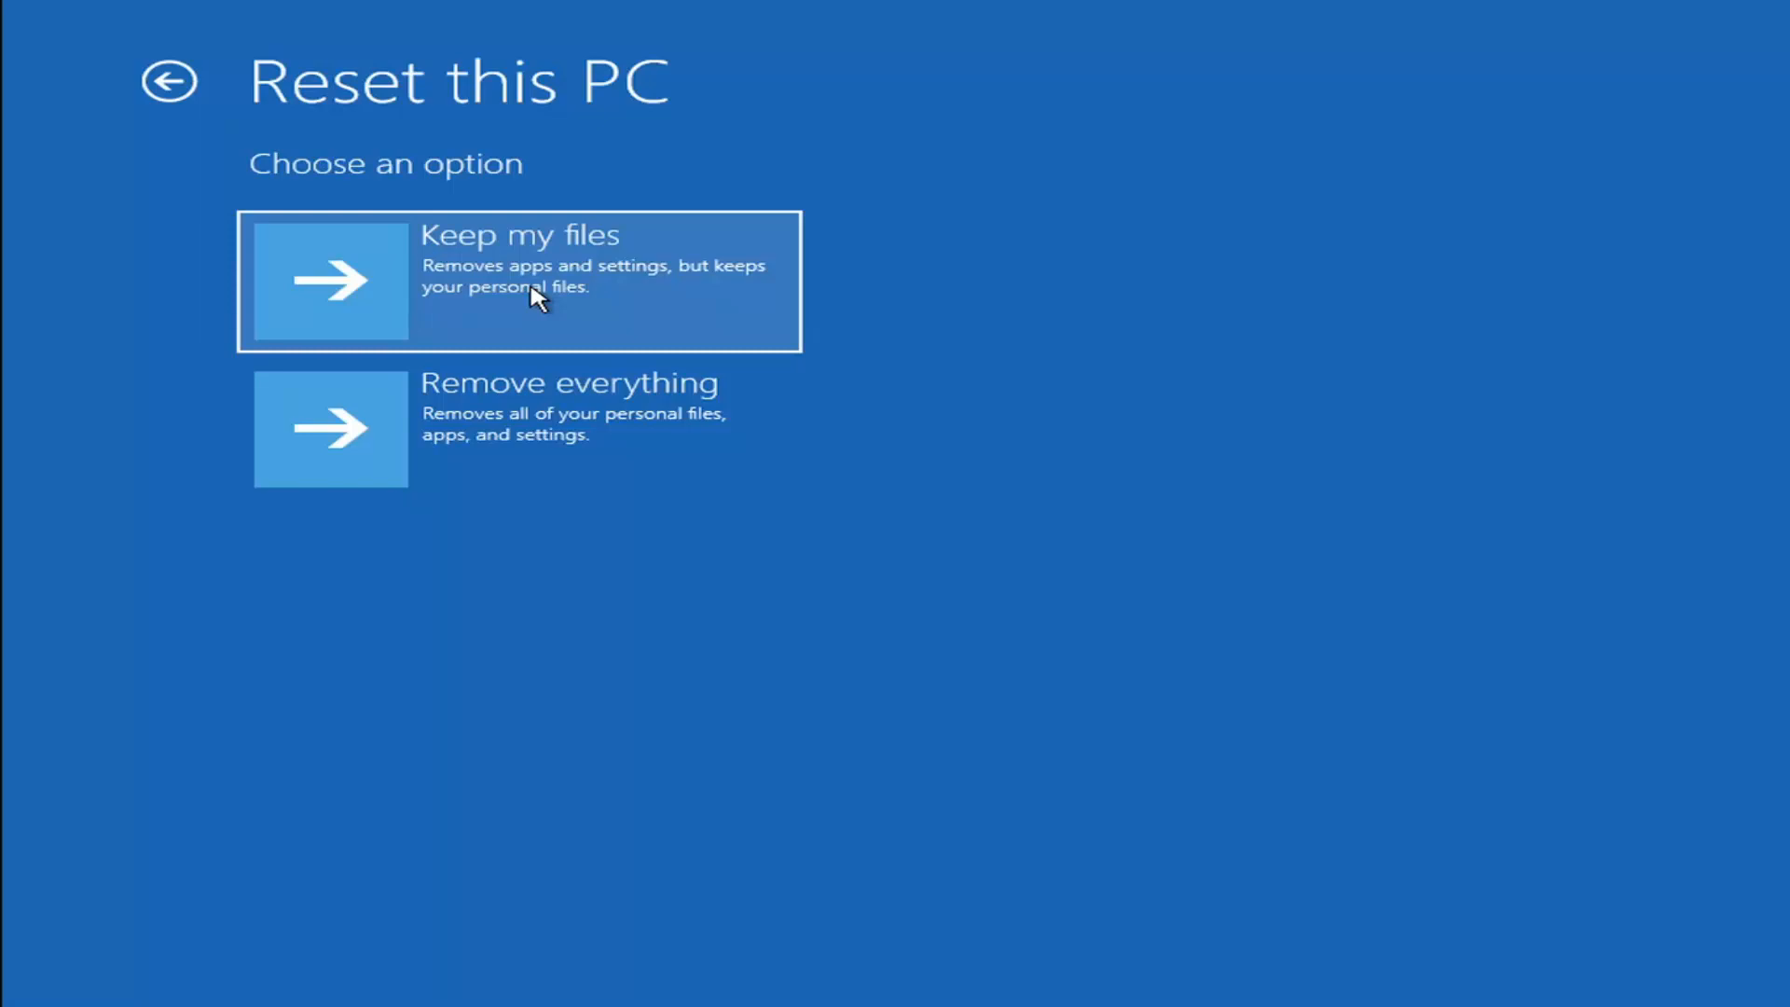
pyautogui.click(186, 85)
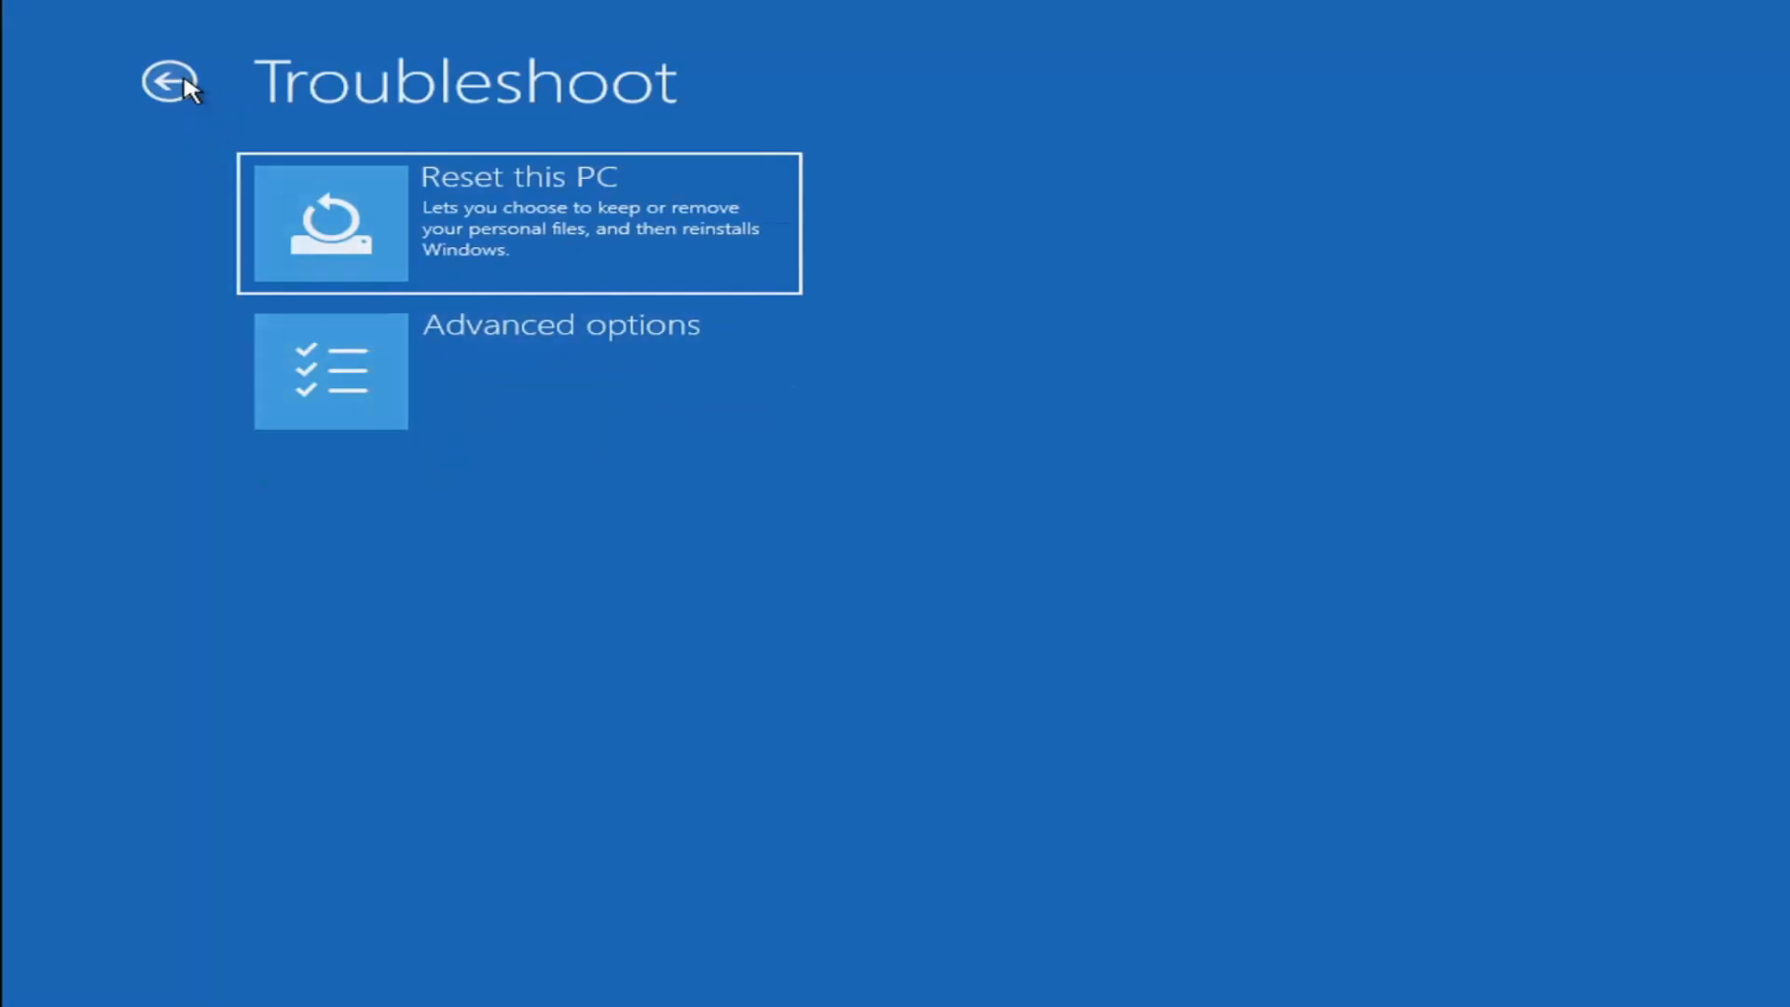
pyautogui.click(183, 81)
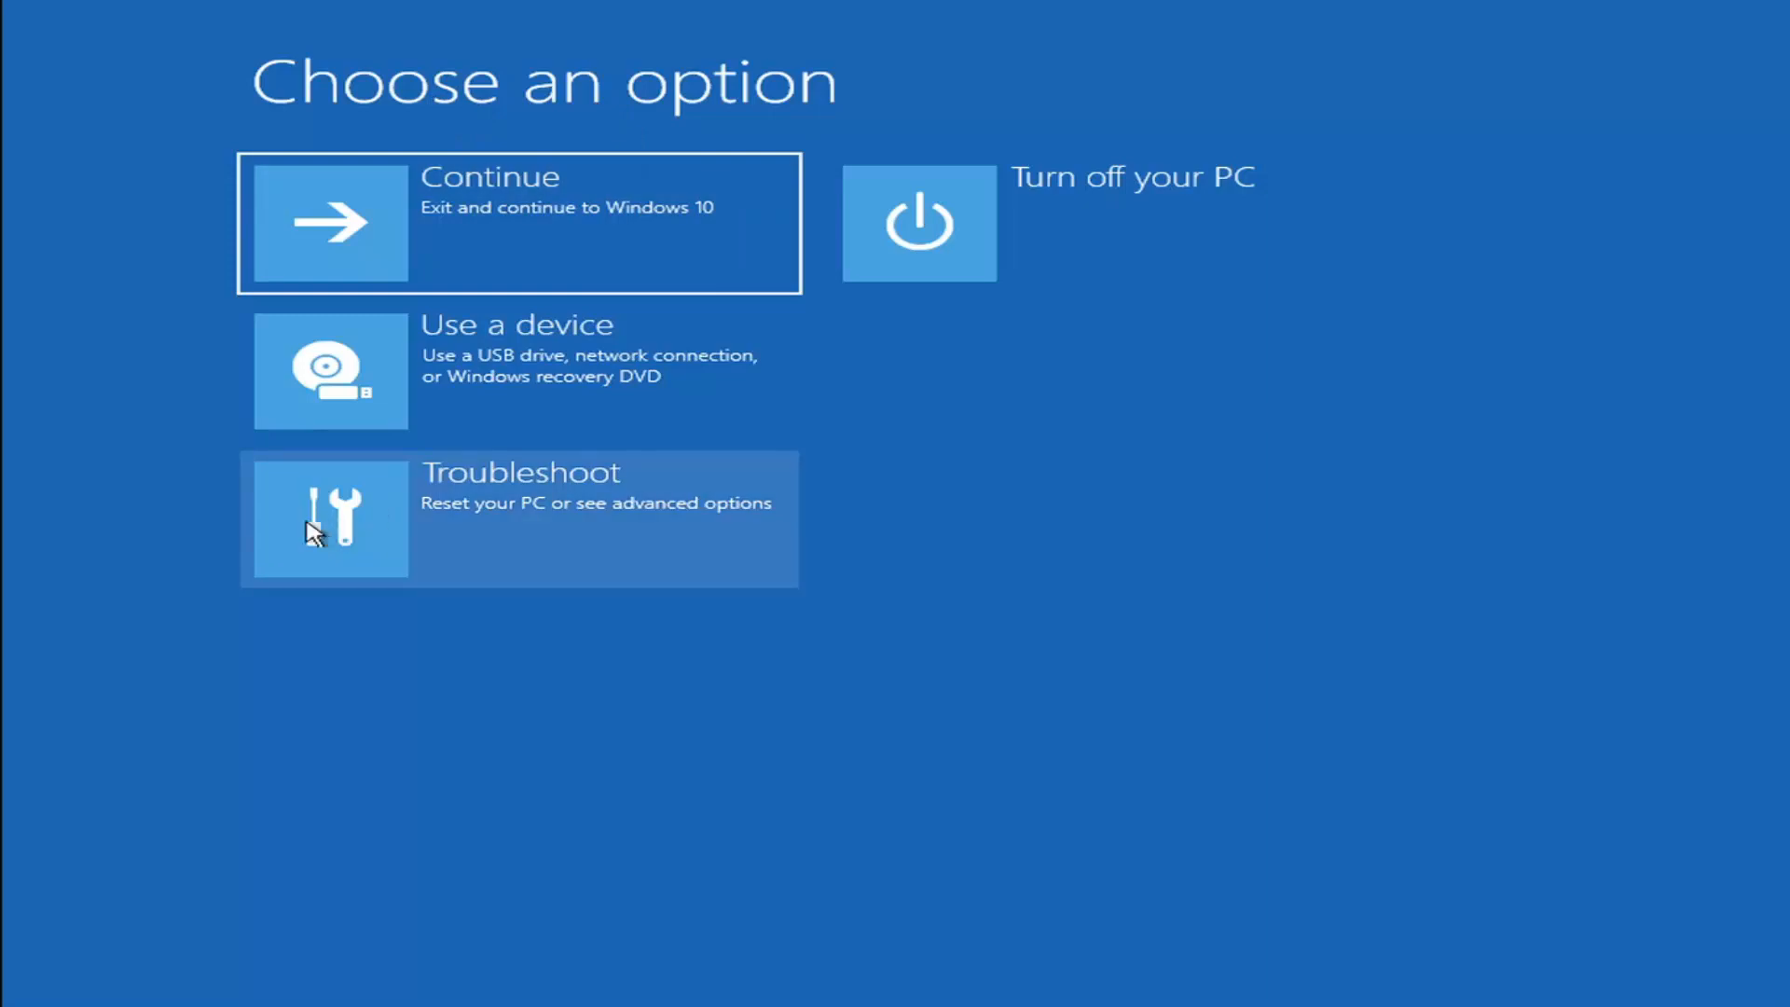
# Step: Open the recovery Command Prompt from the advanced options, switch to drive C: and list its contents
pyautogui.click(544, 531)
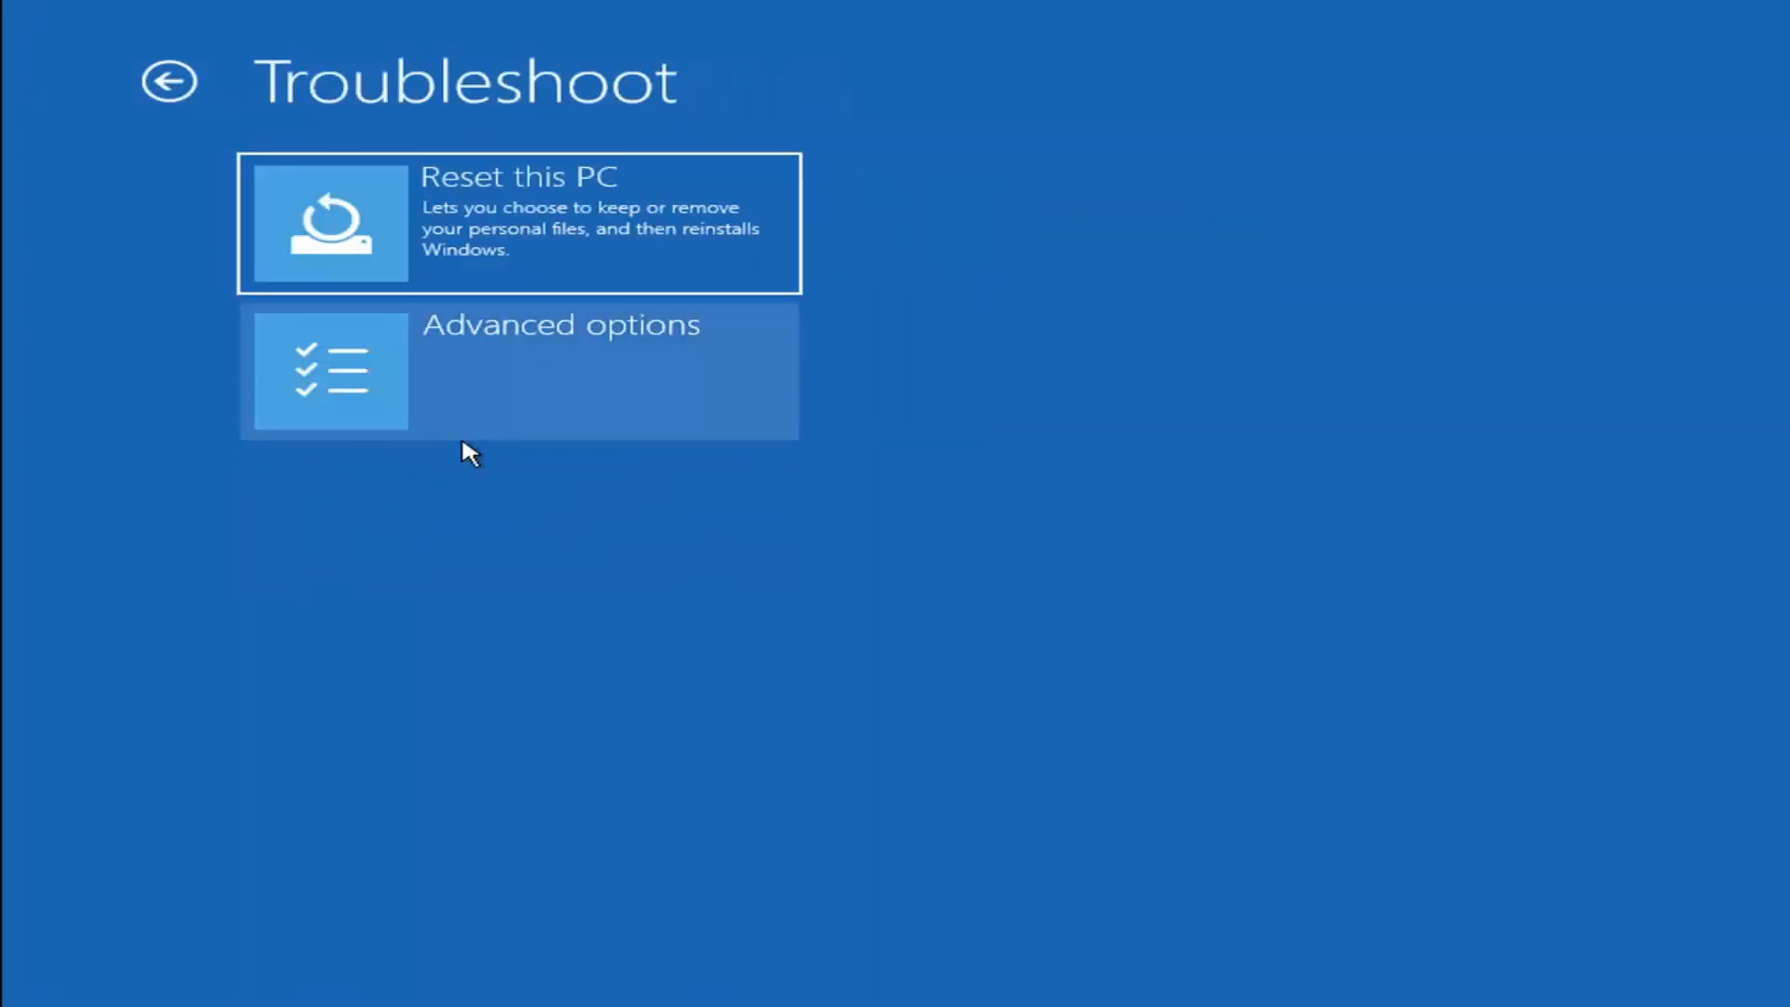
pyautogui.click(522, 387)
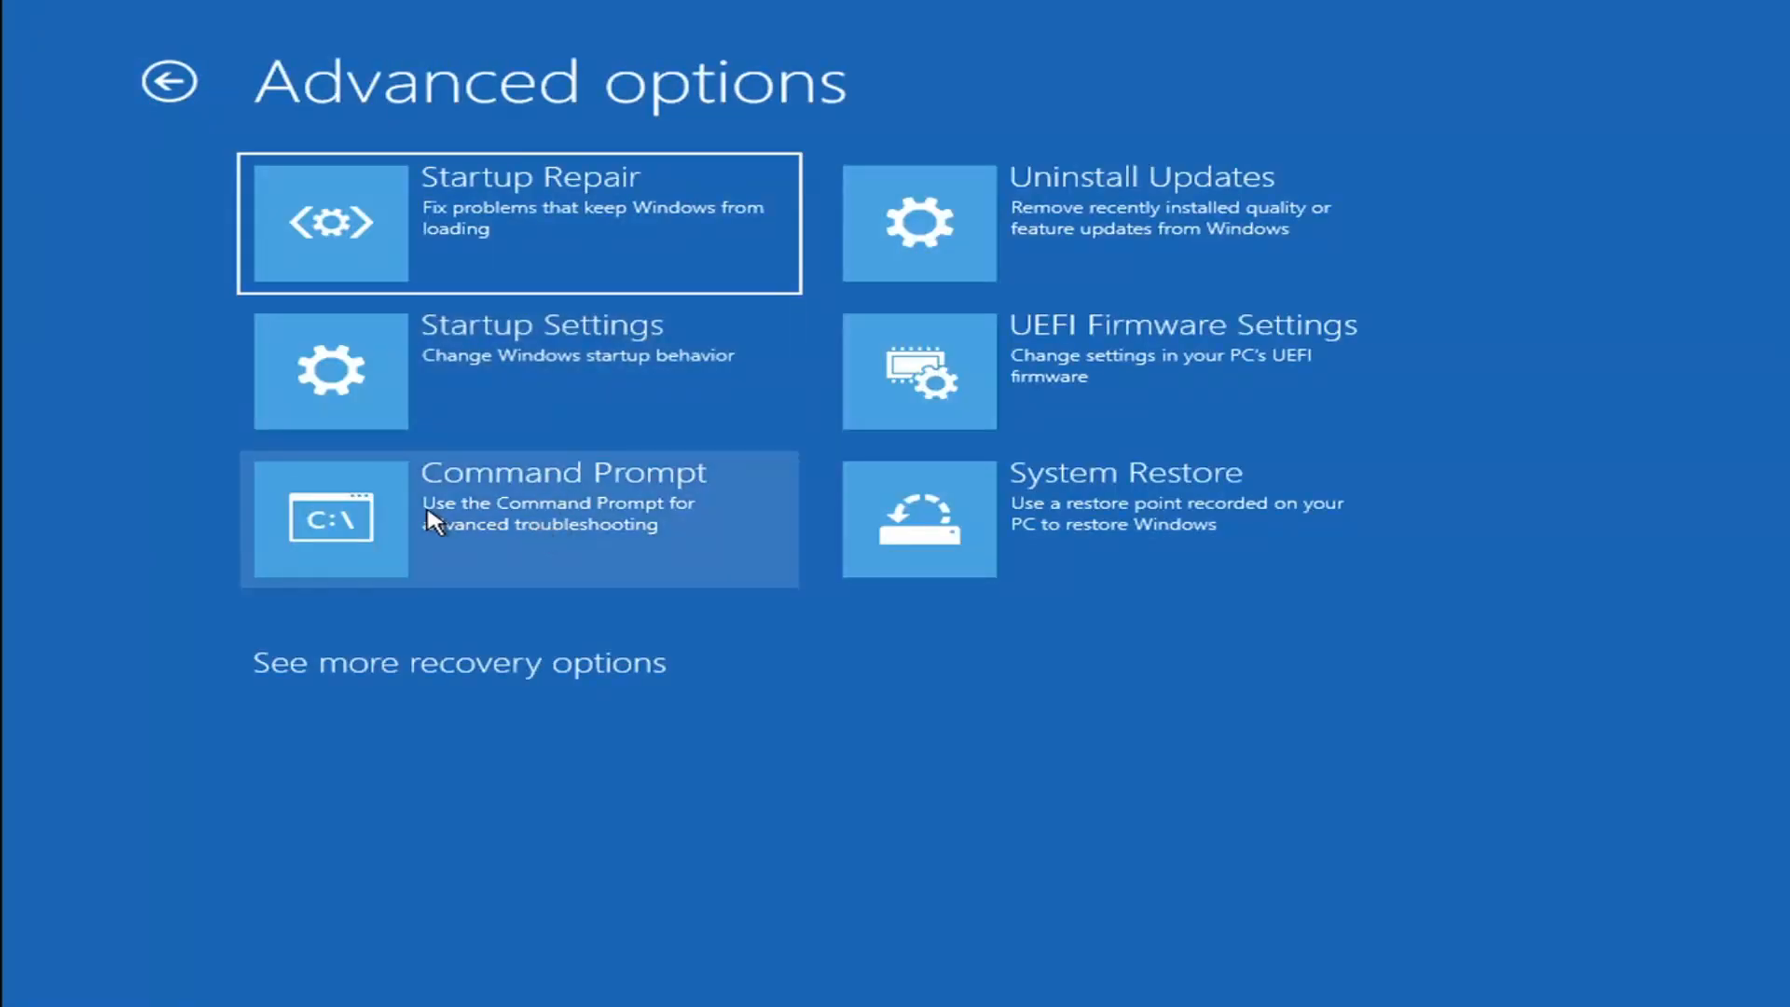
pyautogui.click(413, 524)
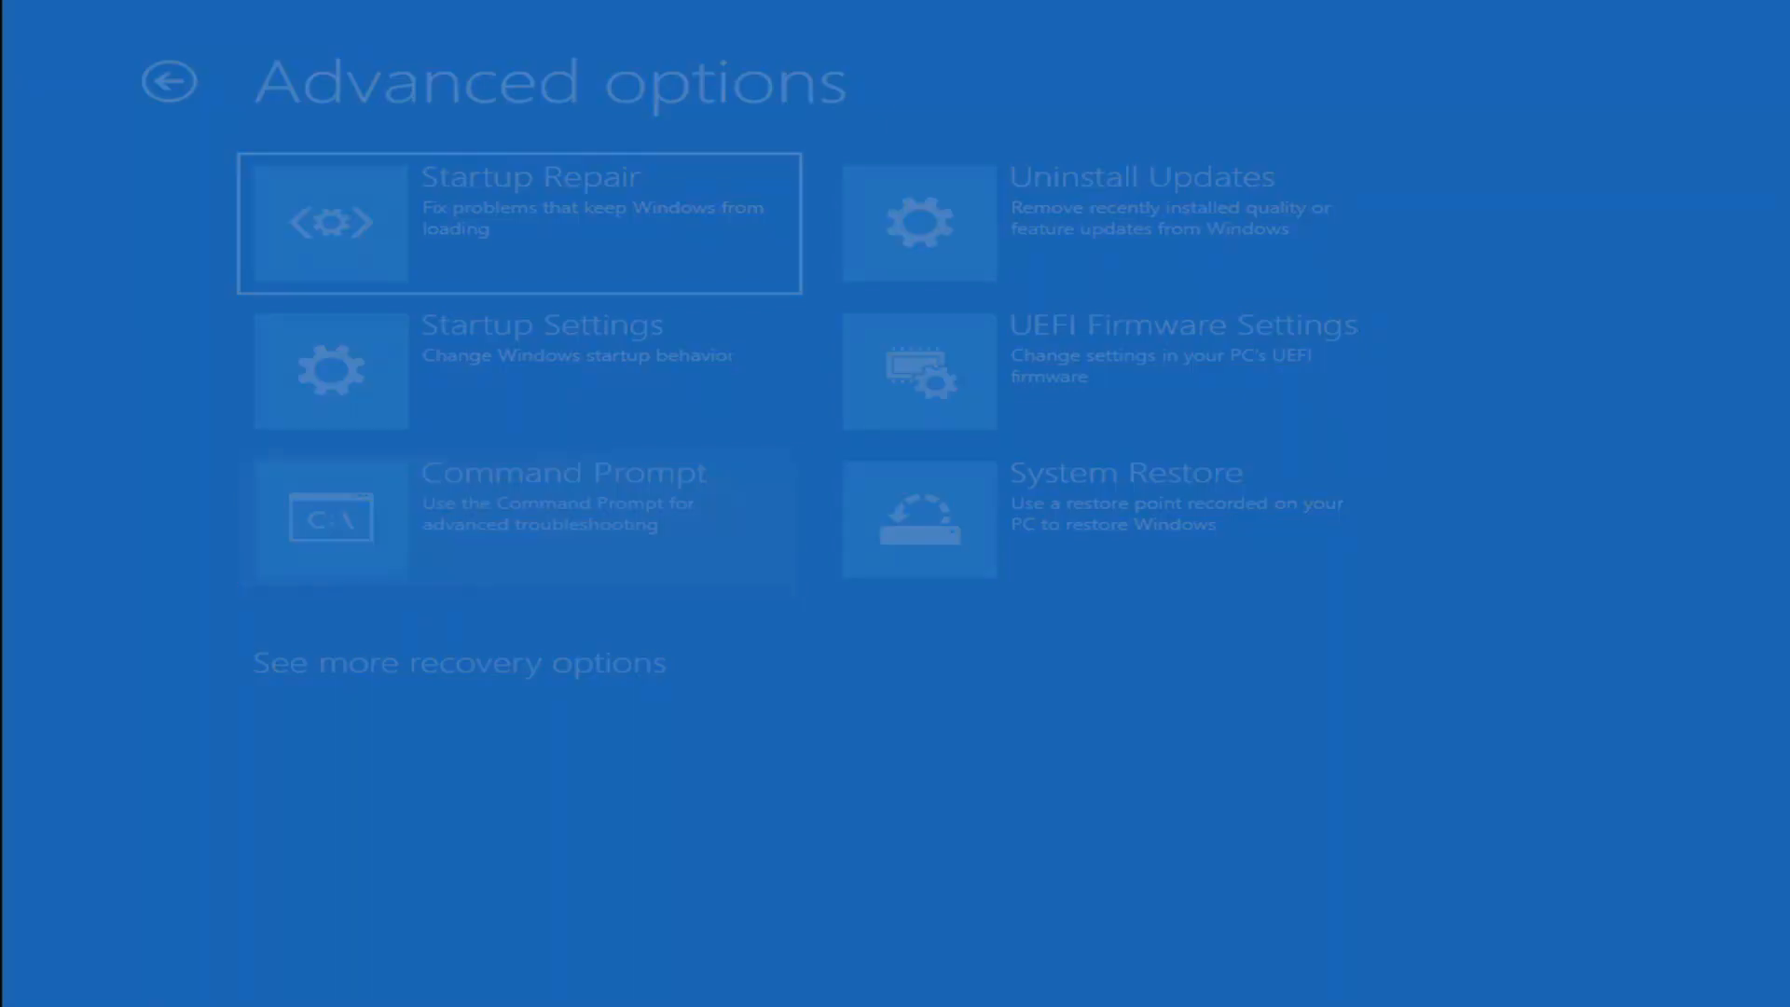
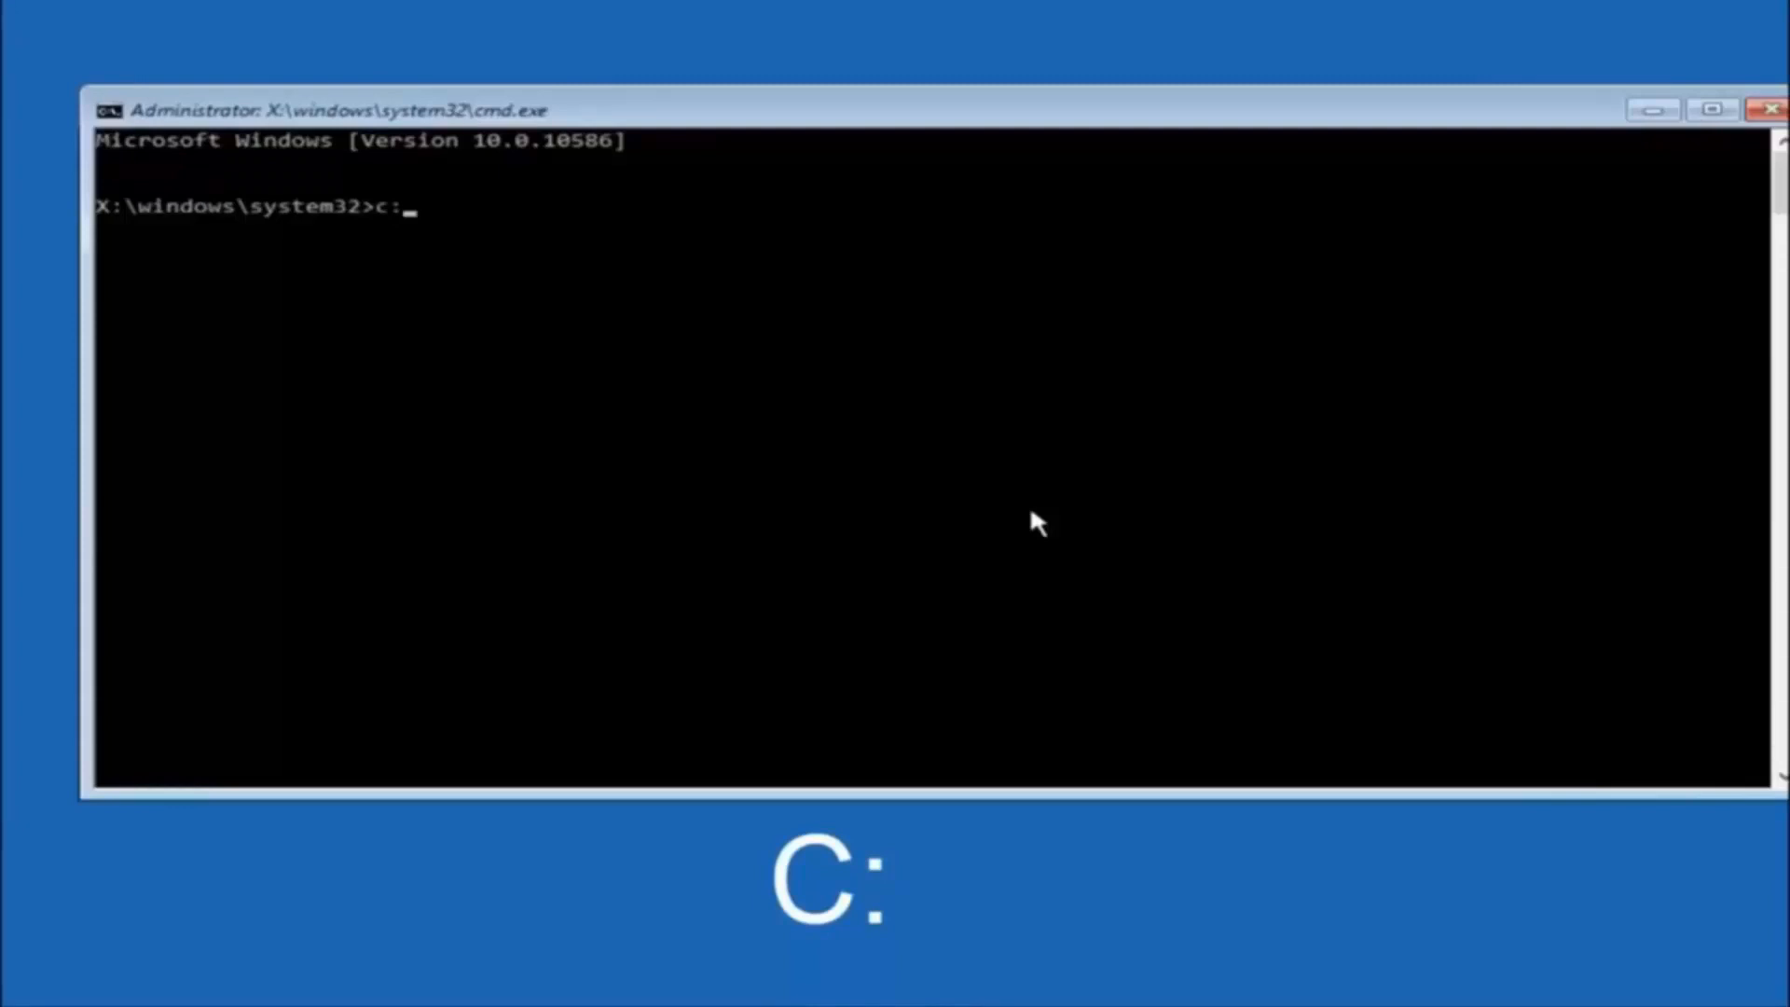
pyautogui.press('Return')
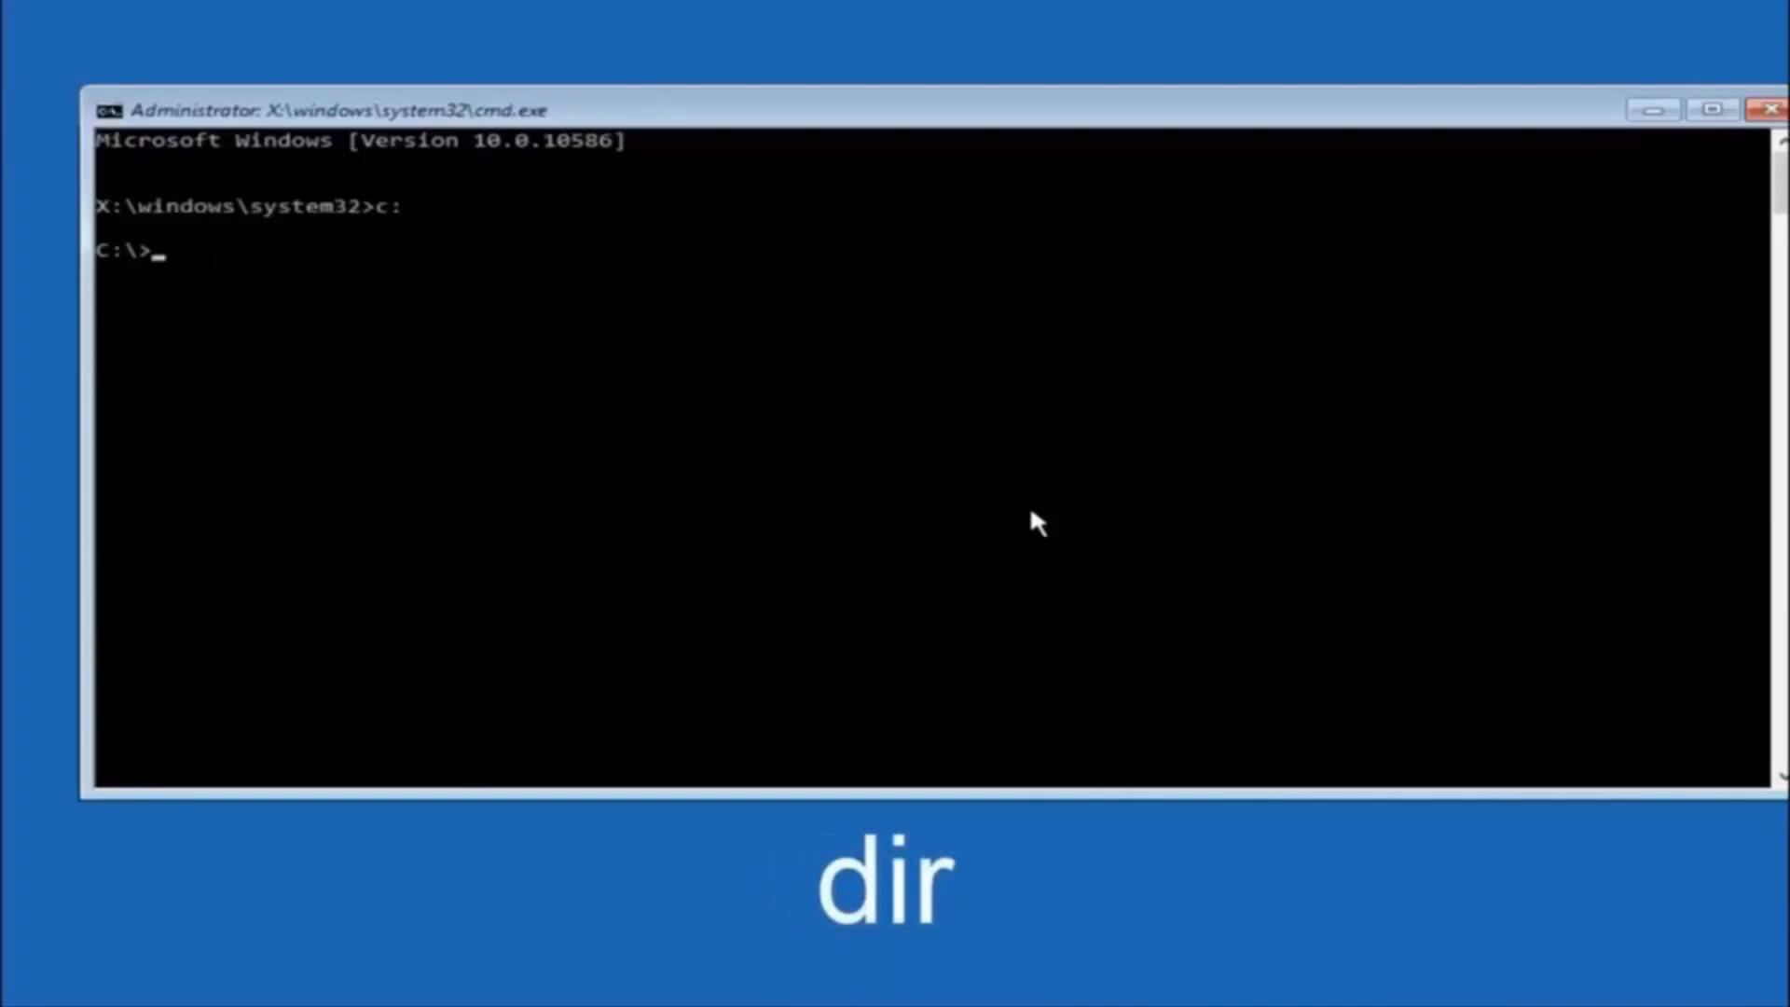
pyautogui.write('dir')
pyautogui.press('Return')
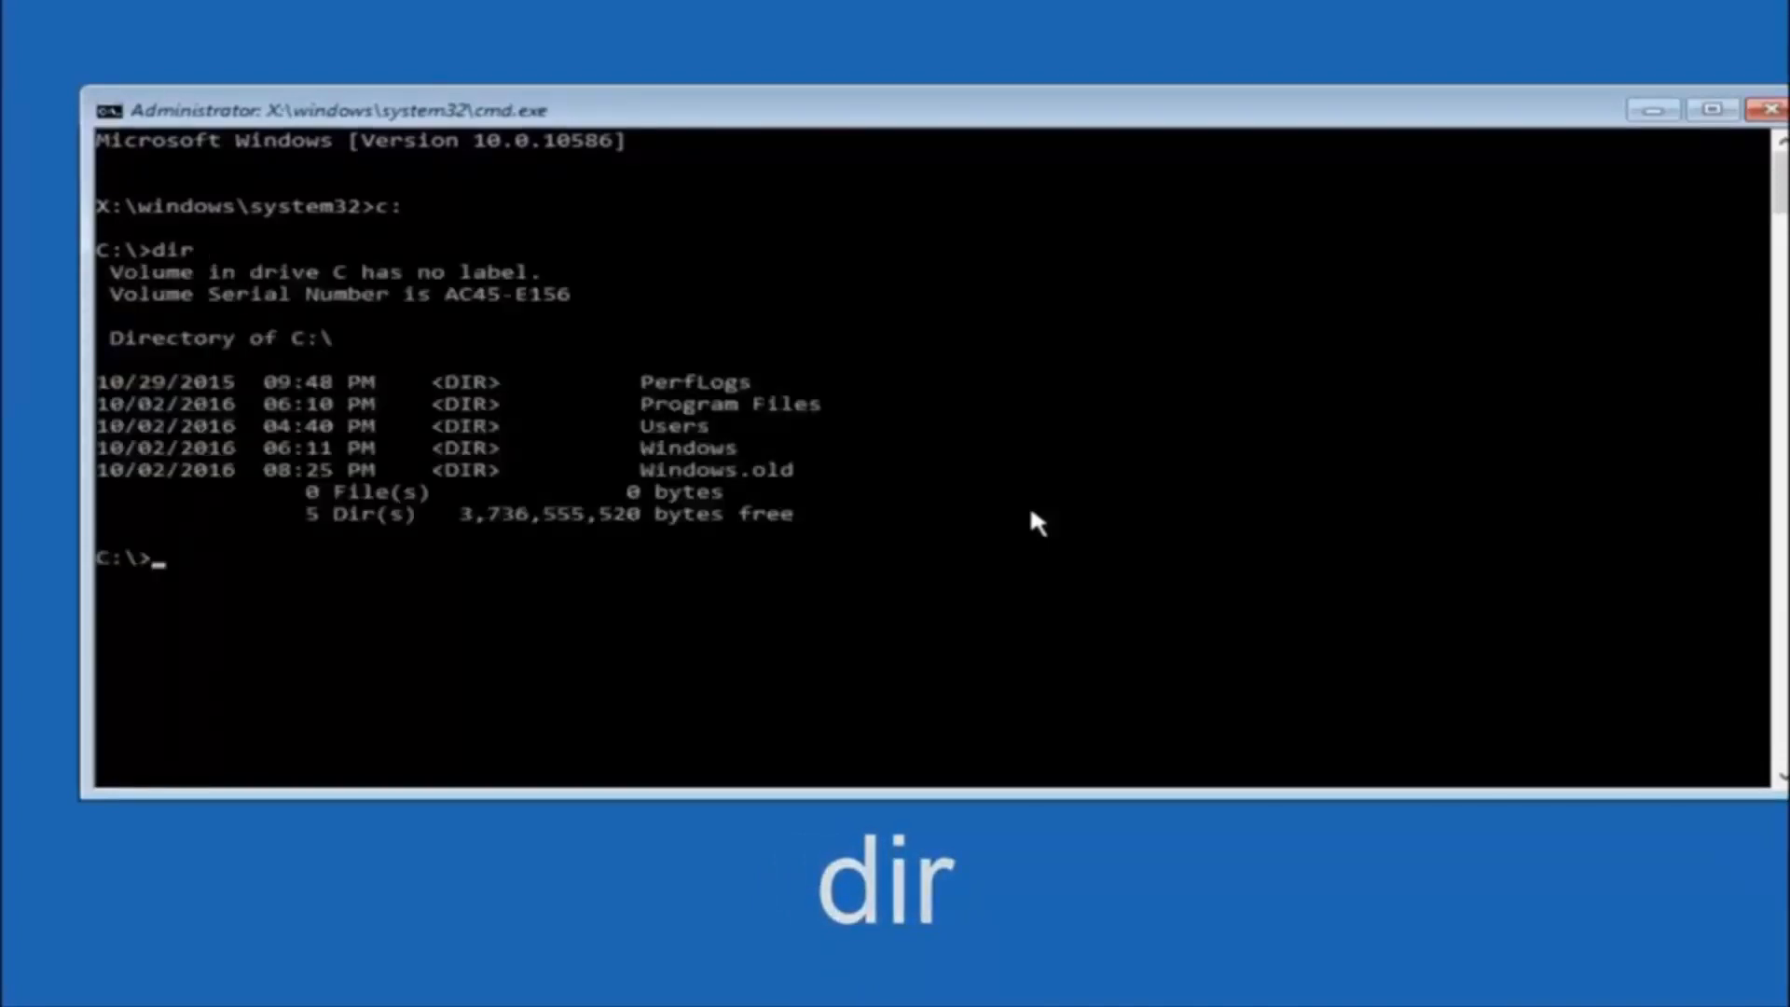
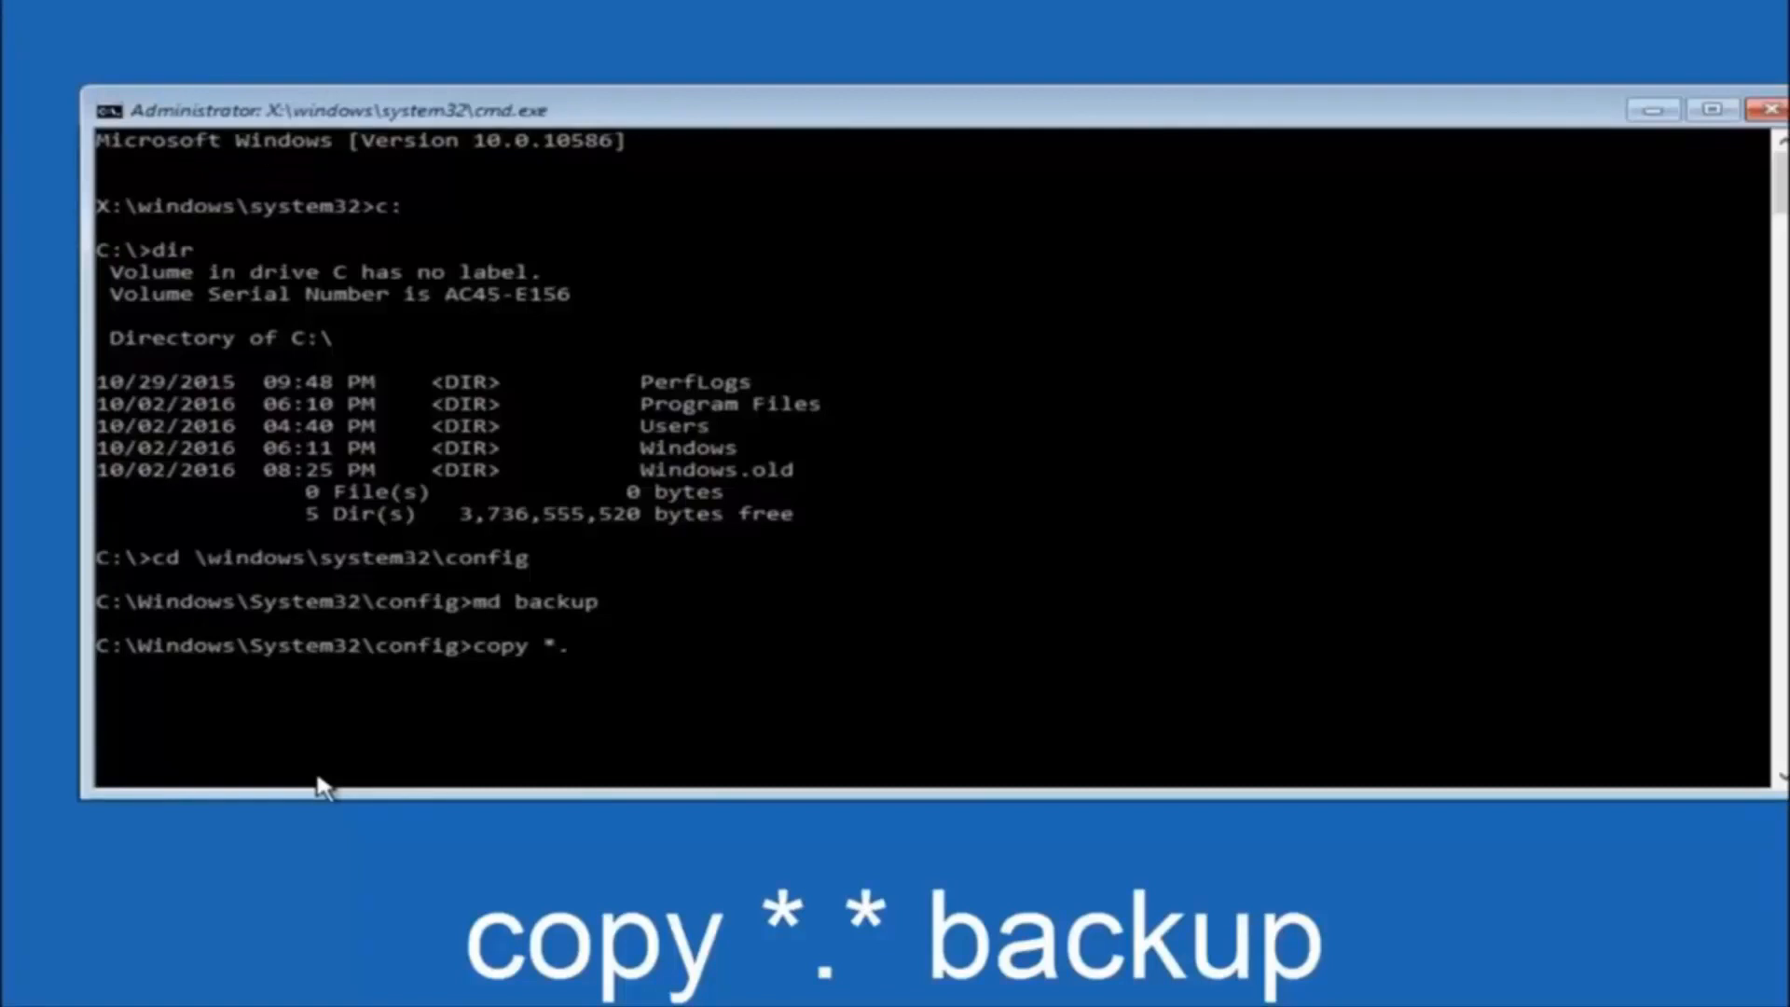
# Step: Copy all files in C:\Windows\System32\config into the backup folder, and list the contents of the RegBack subfolder
pyautogui.write('*')
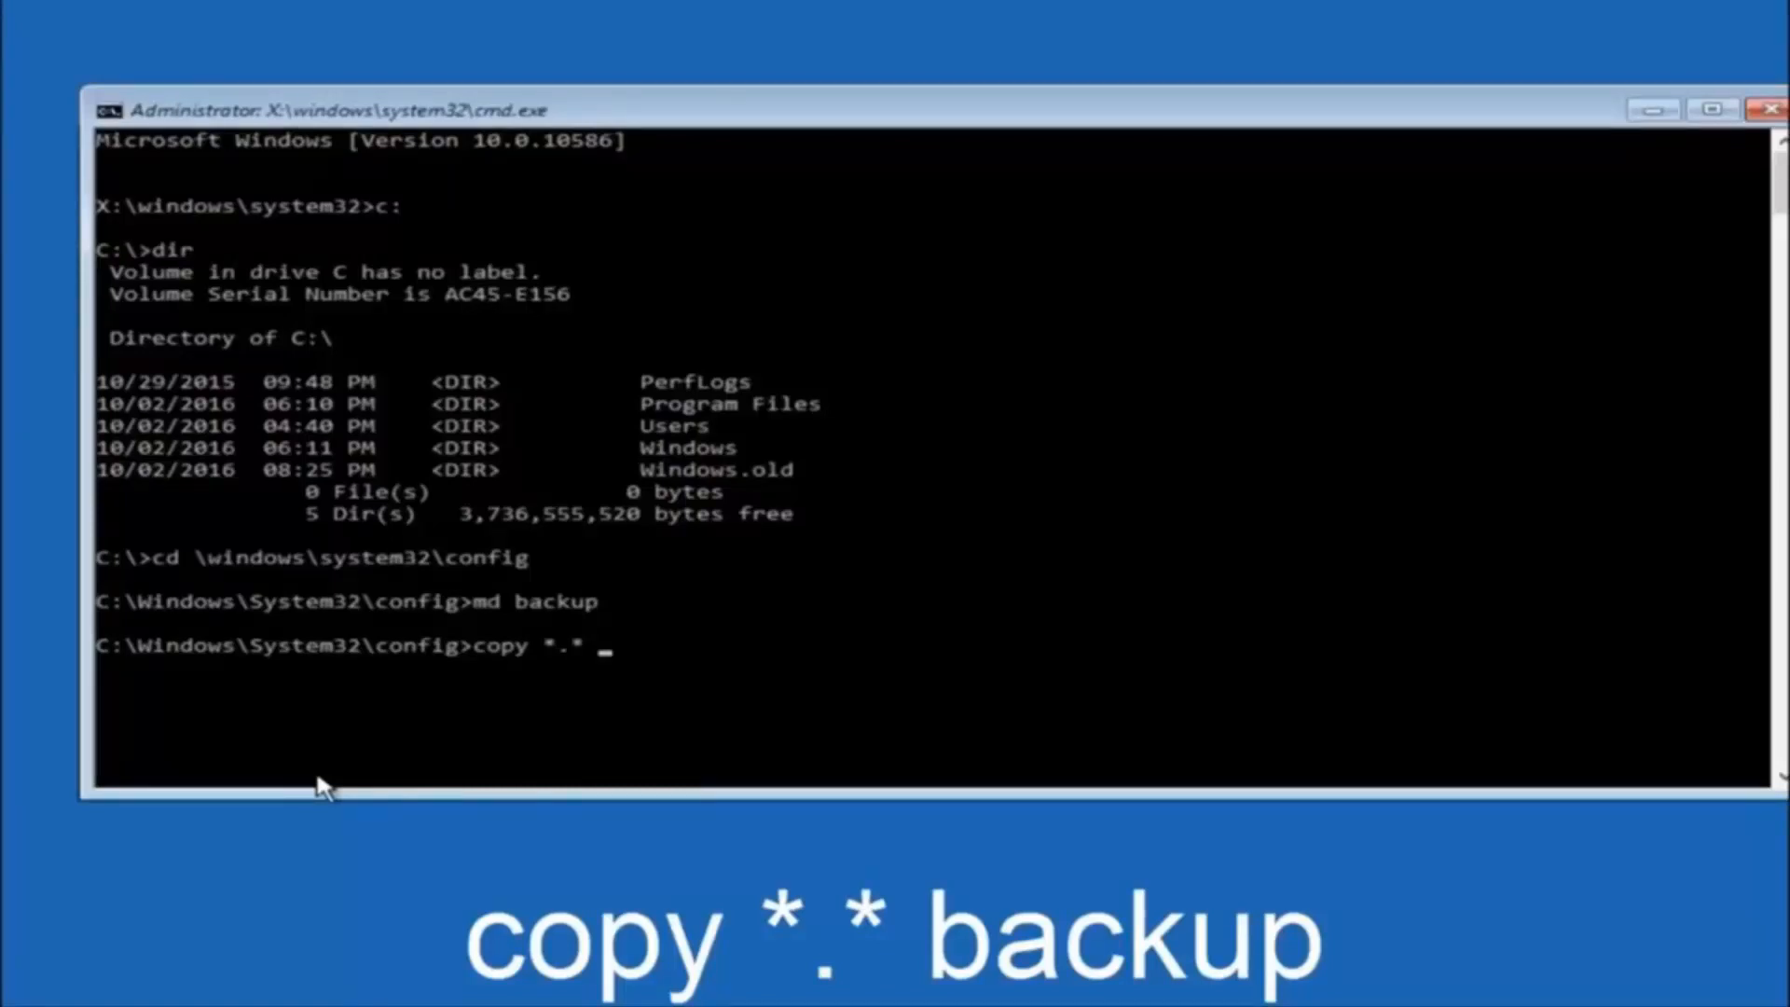
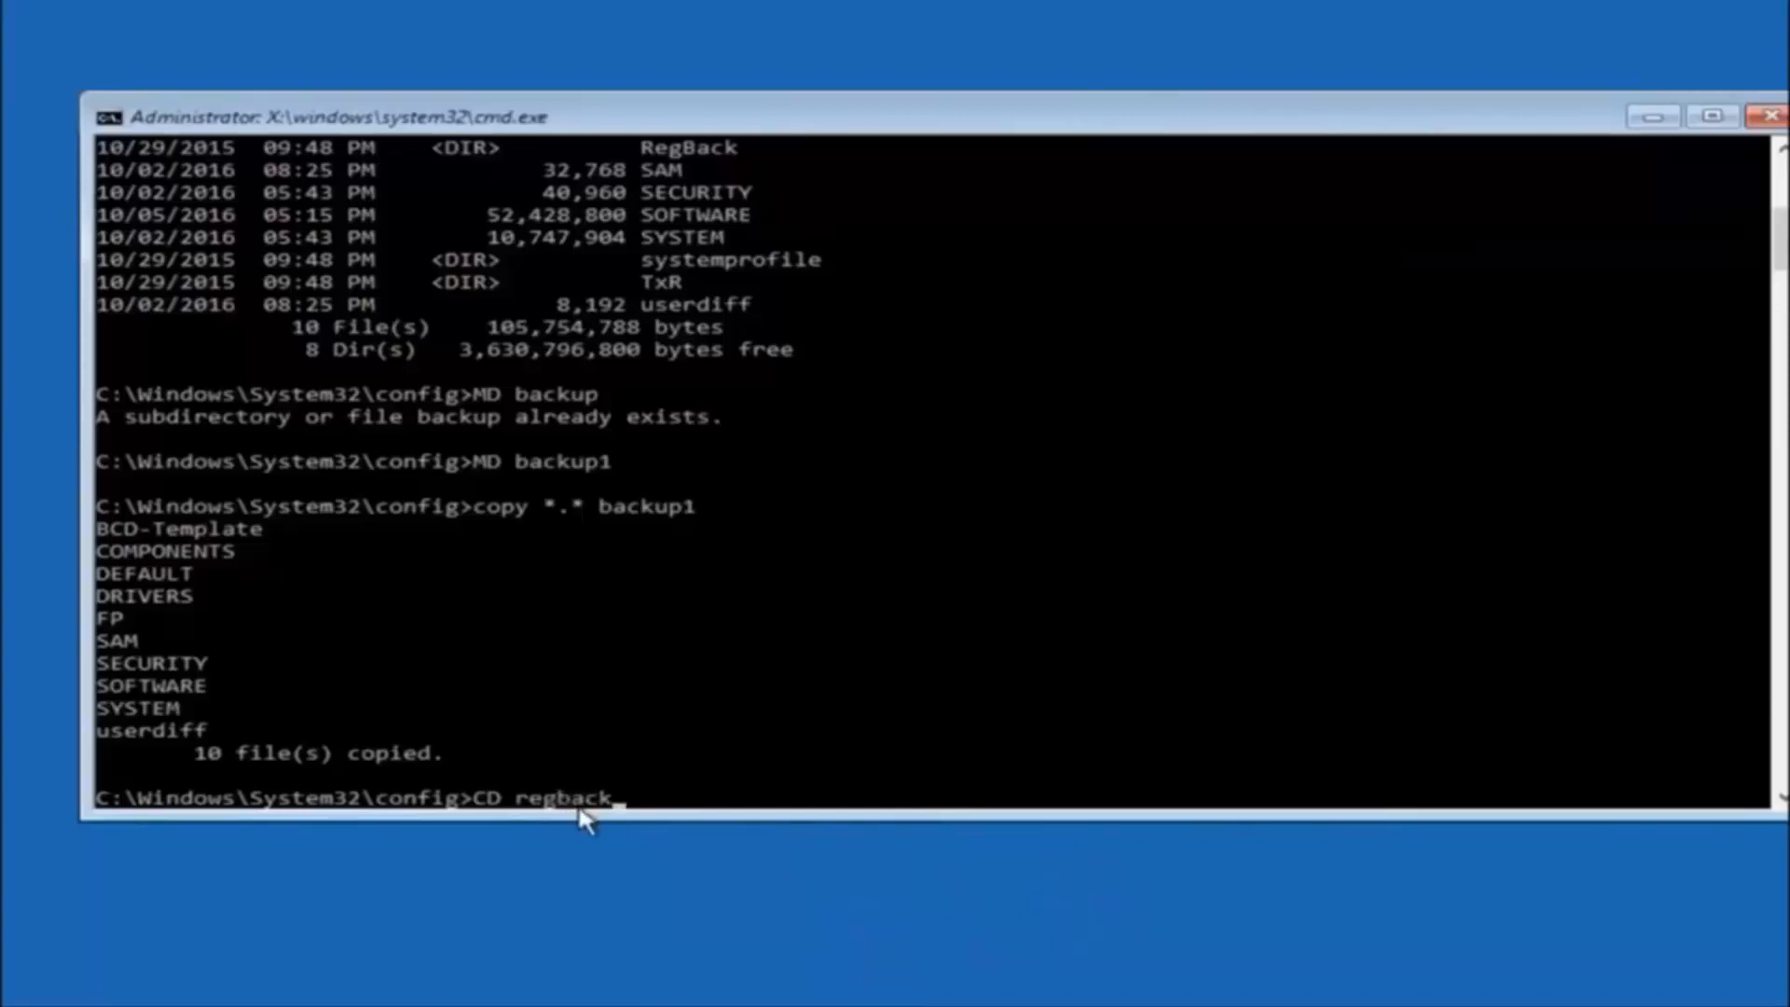
pyautogui.press('Return')
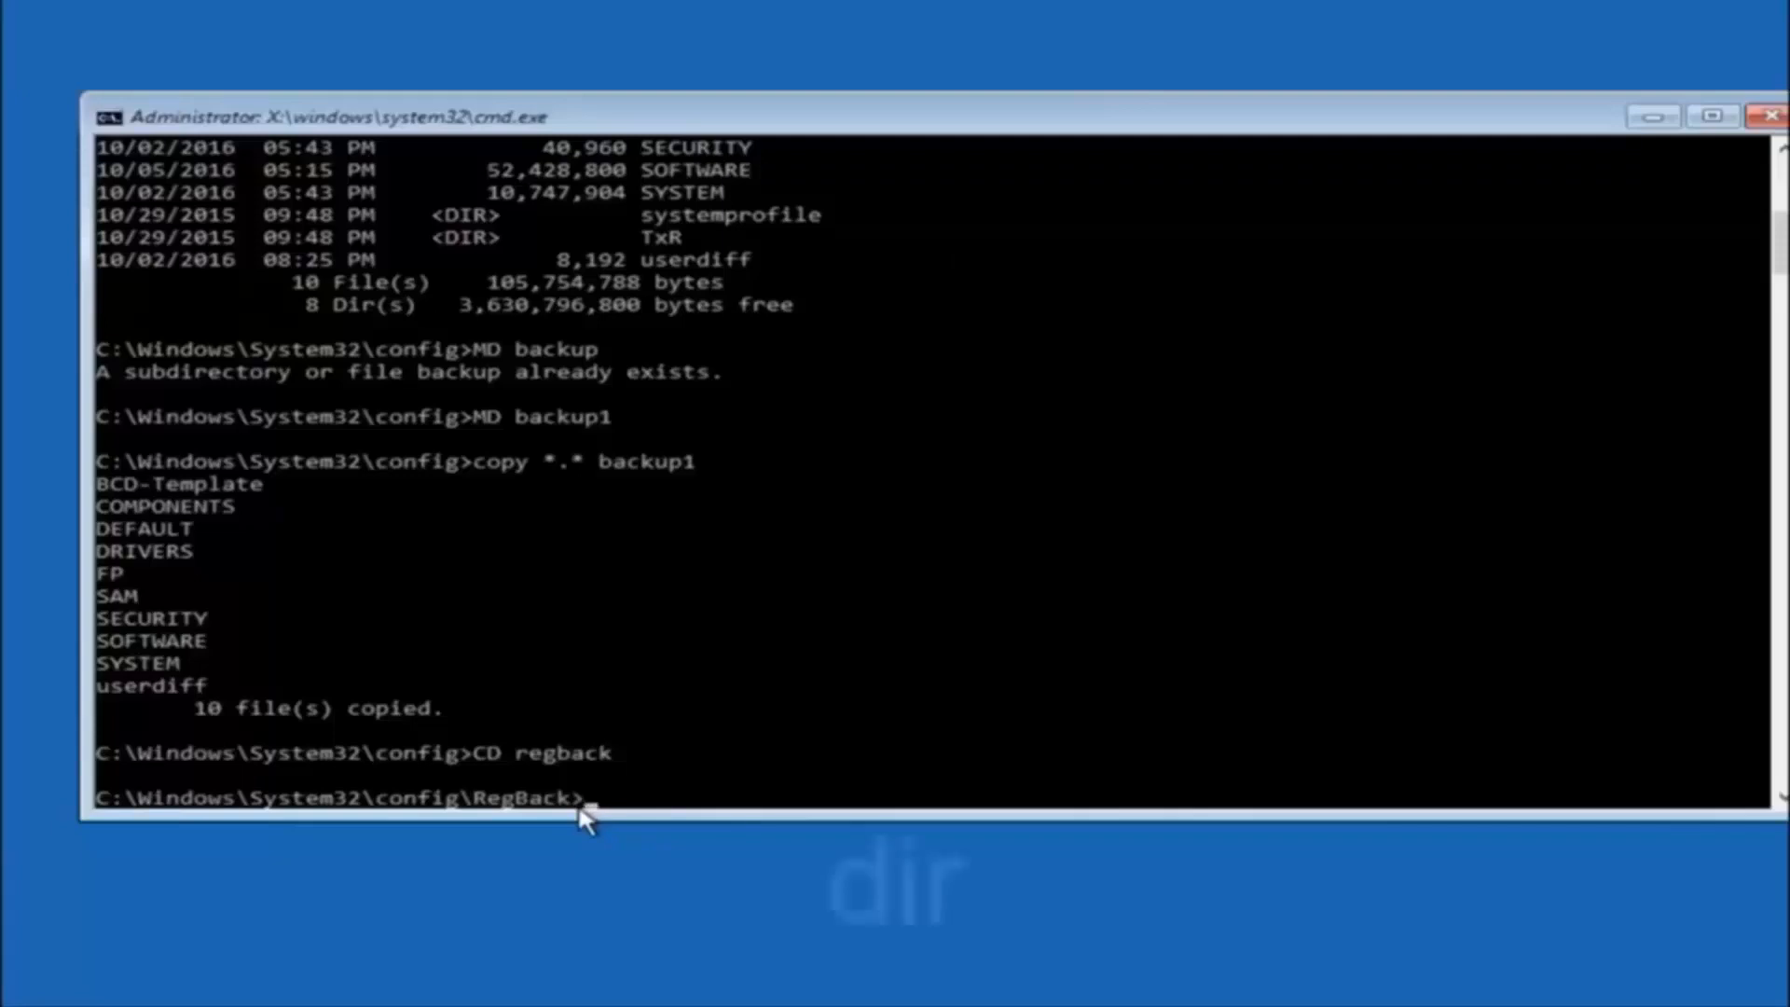
pyautogui.write('dir')
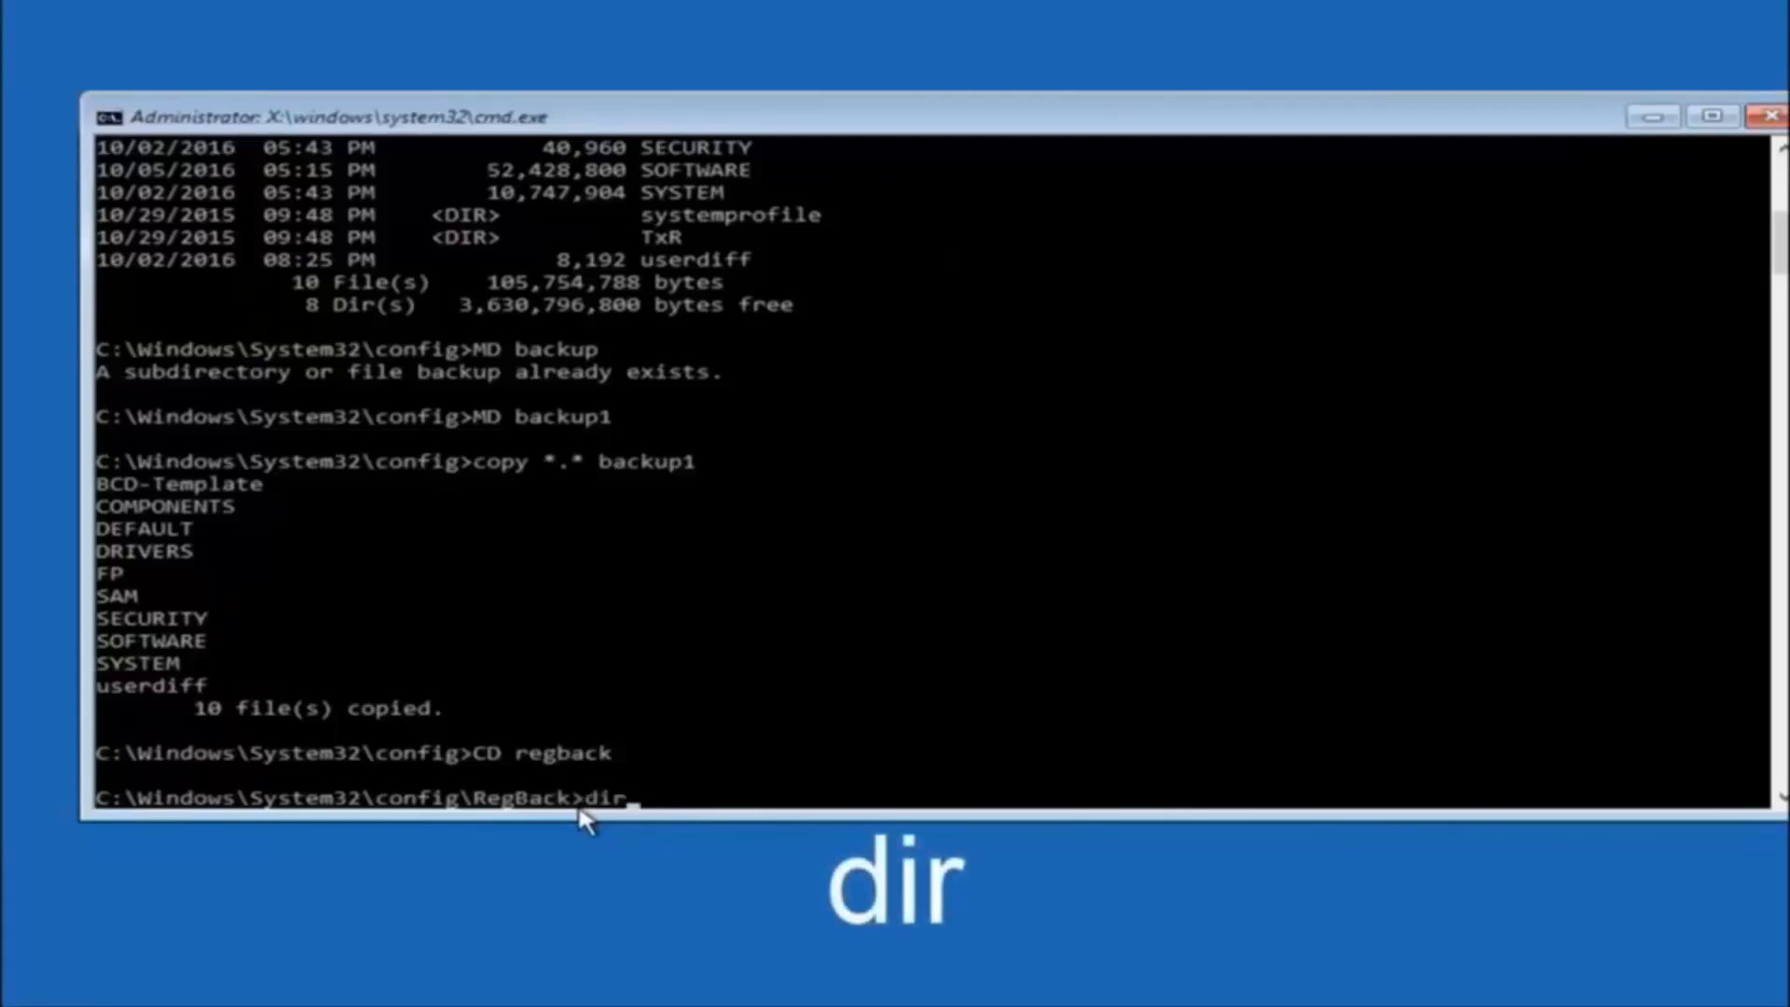
pyautogui.press('Return')
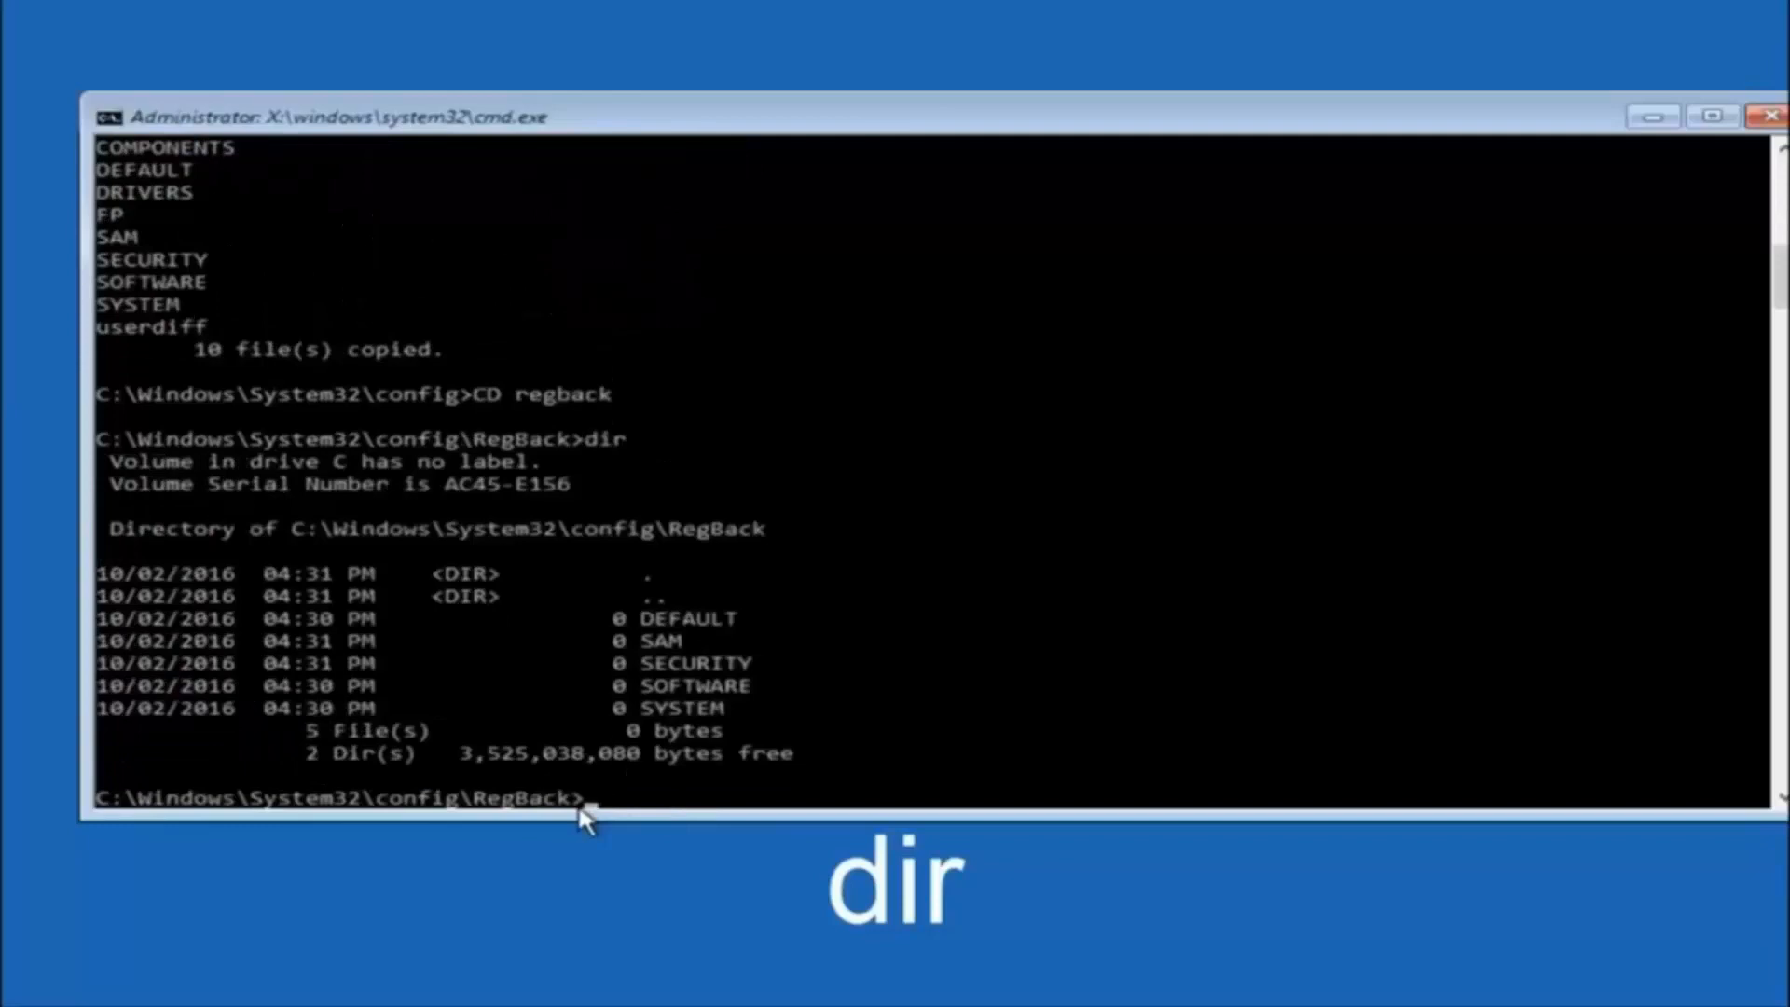